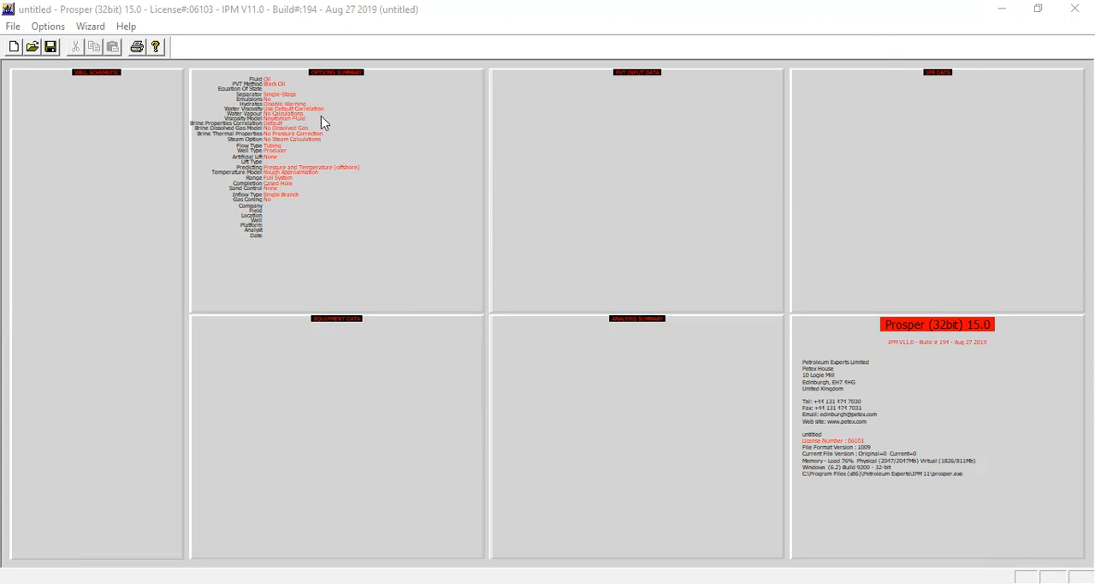
# - Open the system summary and accept the options with the calculation type predicting Pressure and Temperature (offshore)
pyautogui.click(398, 135)
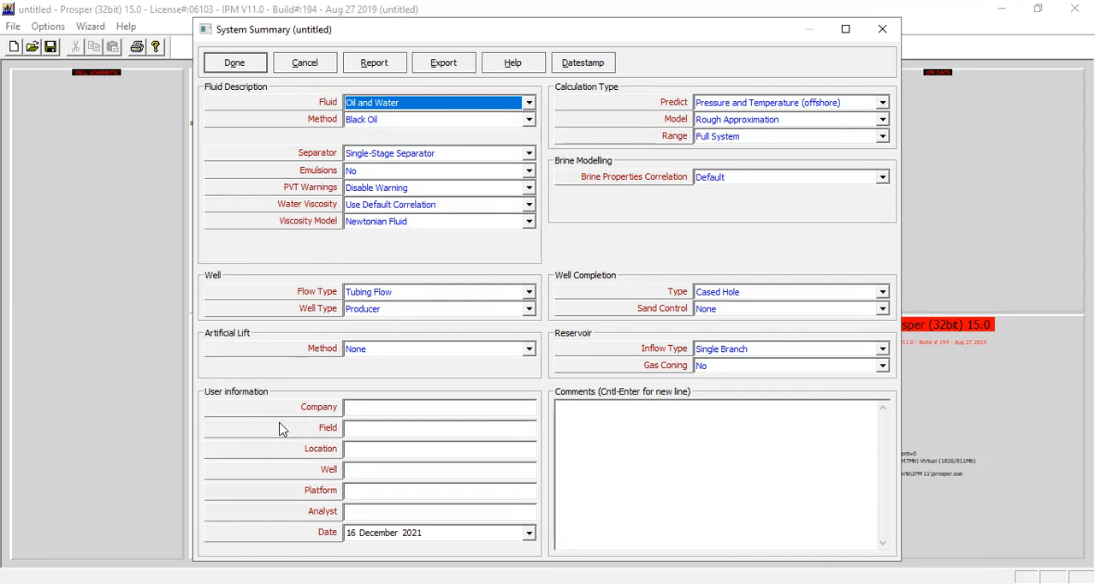
pyautogui.click(362, 406)
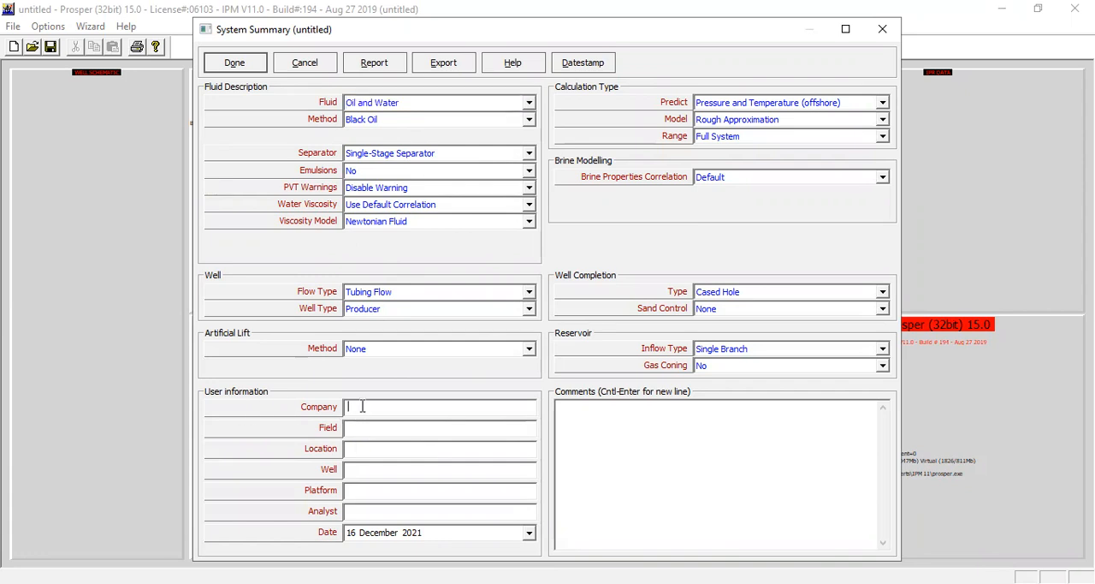
pyautogui.click(359, 452)
pyautogui.click(359, 469)
pyautogui.click(360, 510)
pyautogui.click(808, 106)
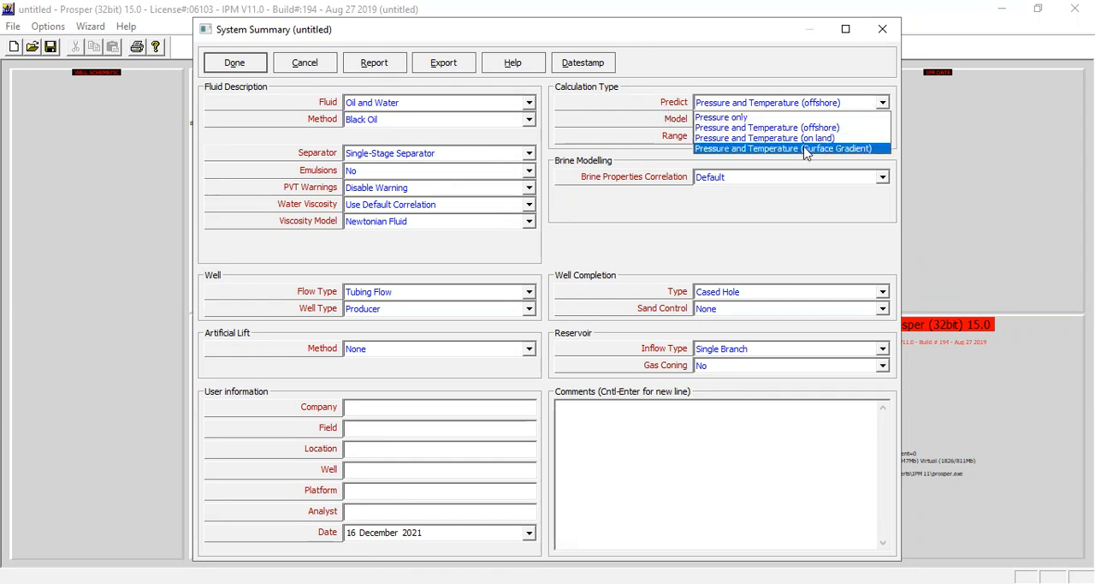
pyautogui.click(813, 139)
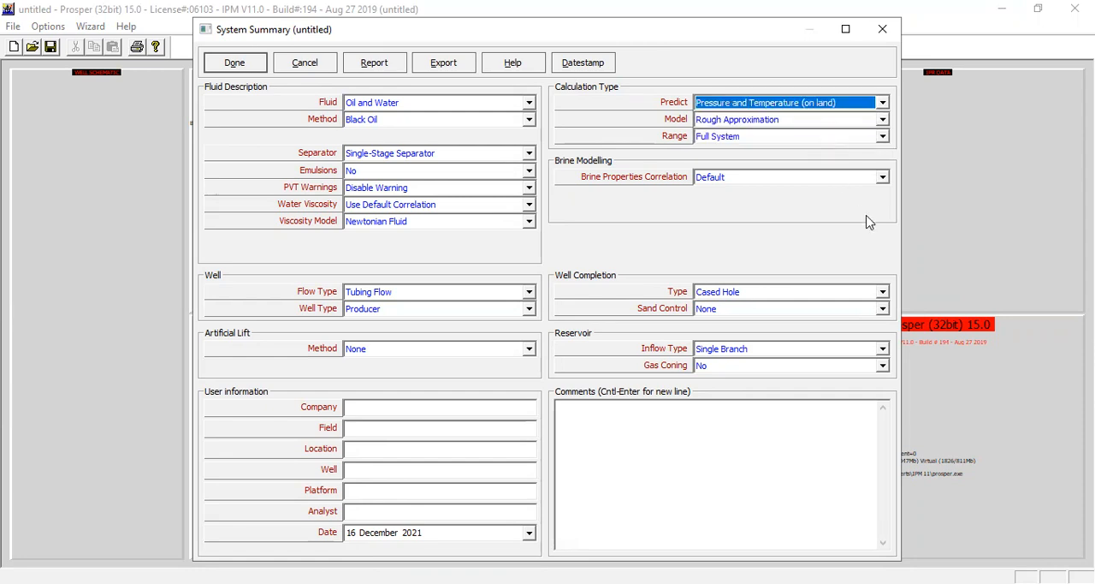
pyautogui.click(813, 107)
pyautogui.click(837, 128)
pyautogui.click(235, 63)
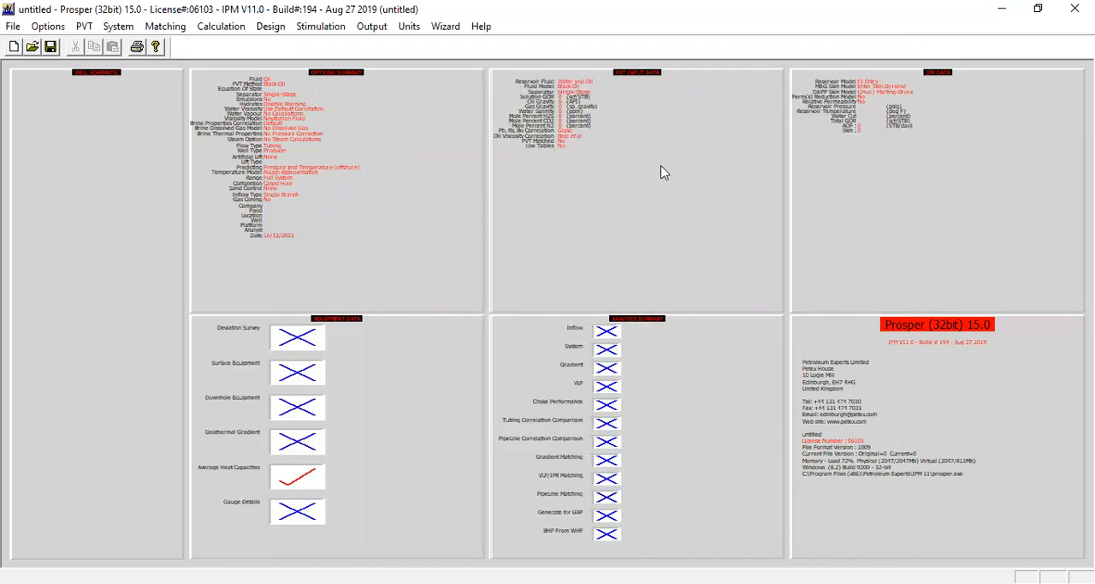
# - Open the PVT input data and enter a solution GOR of 800 scf/STB and an oil gravity of 37 API
pyautogui.doubleClick(611, 130)
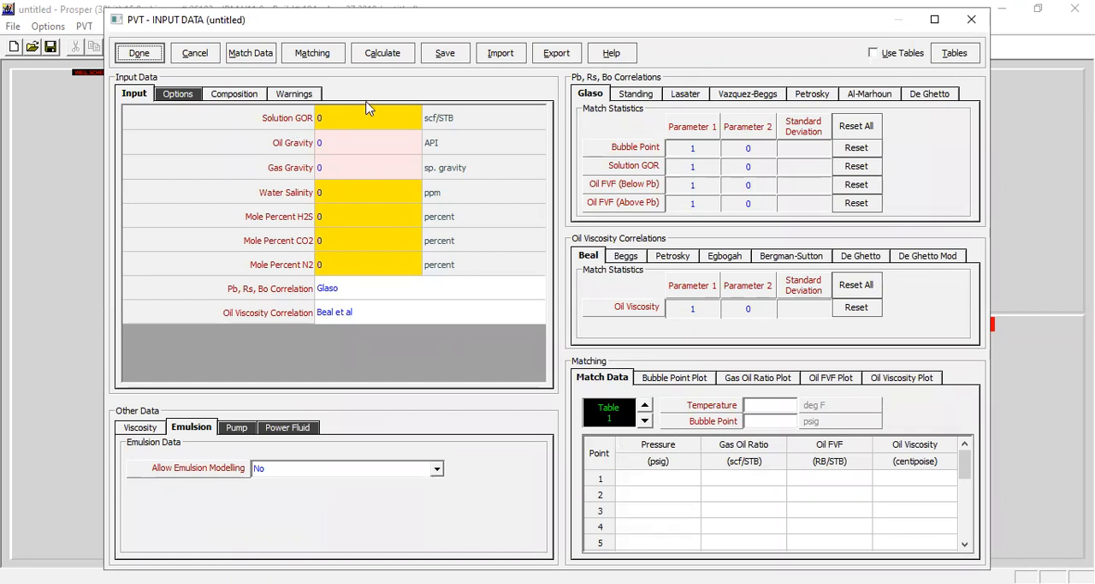
pyautogui.click(354, 125)
pyautogui.write('800')
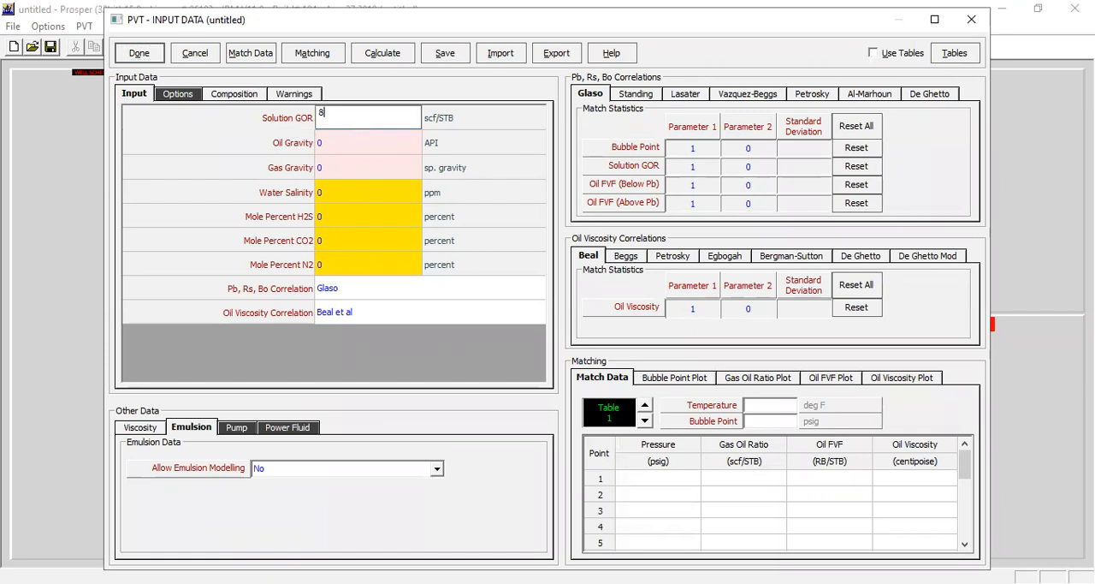
pyautogui.click(356, 147)
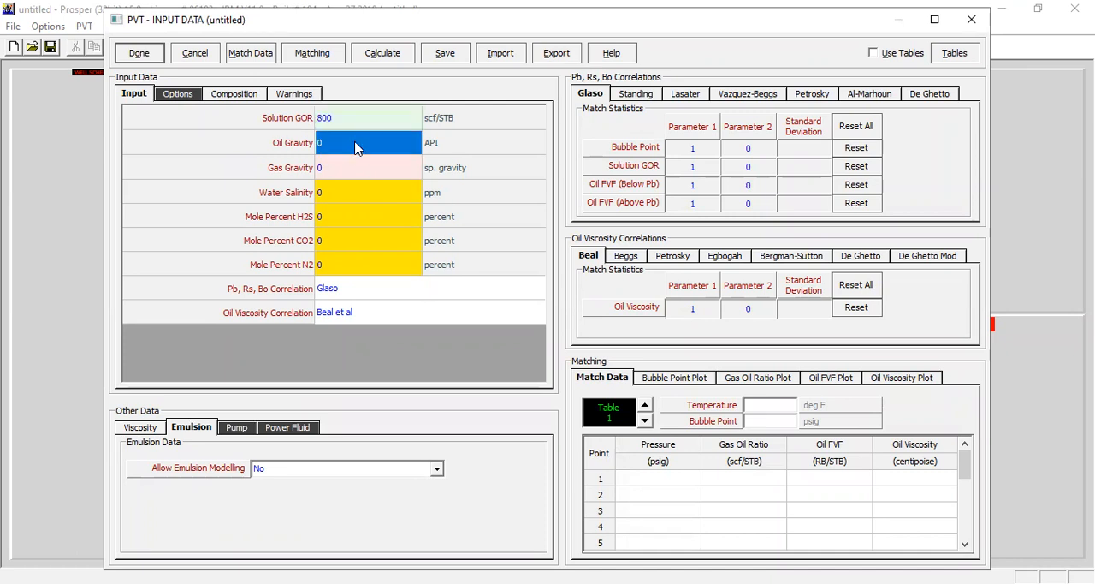
pyautogui.write('37')
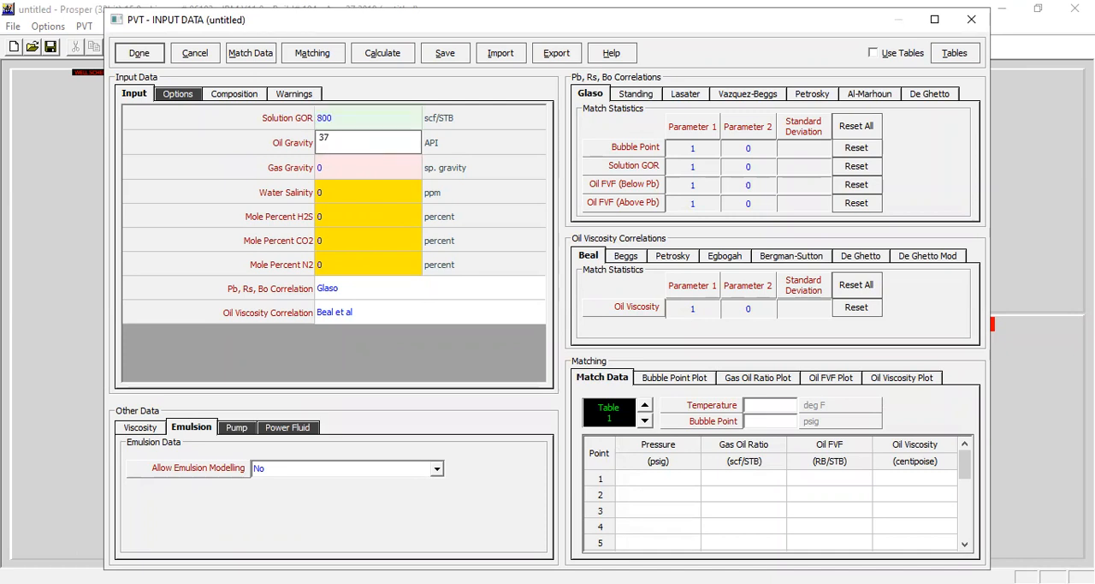
# - Enter a gas gravity of 0.75 and a water salinity of 25000 ppm in the PVT input data
pyautogui.click(348, 171)
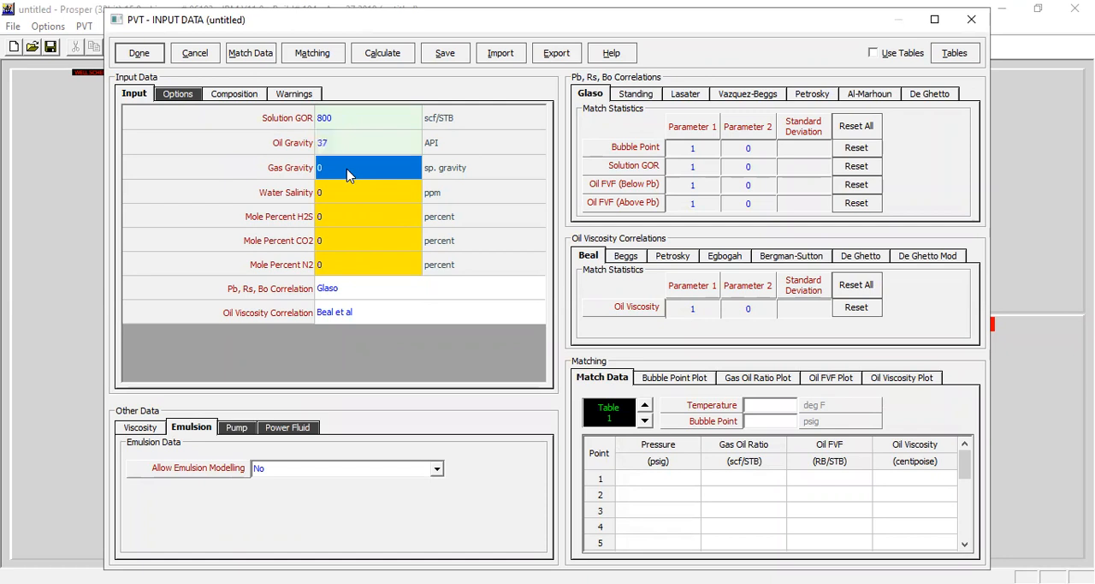
pyautogui.write('0.75')
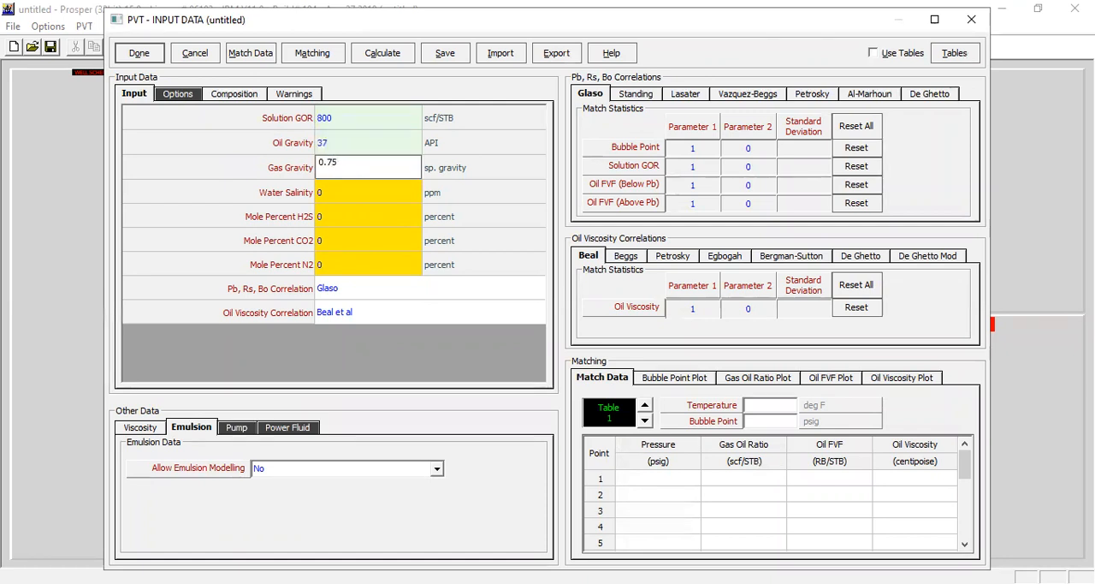
pyautogui.click(333, 198)
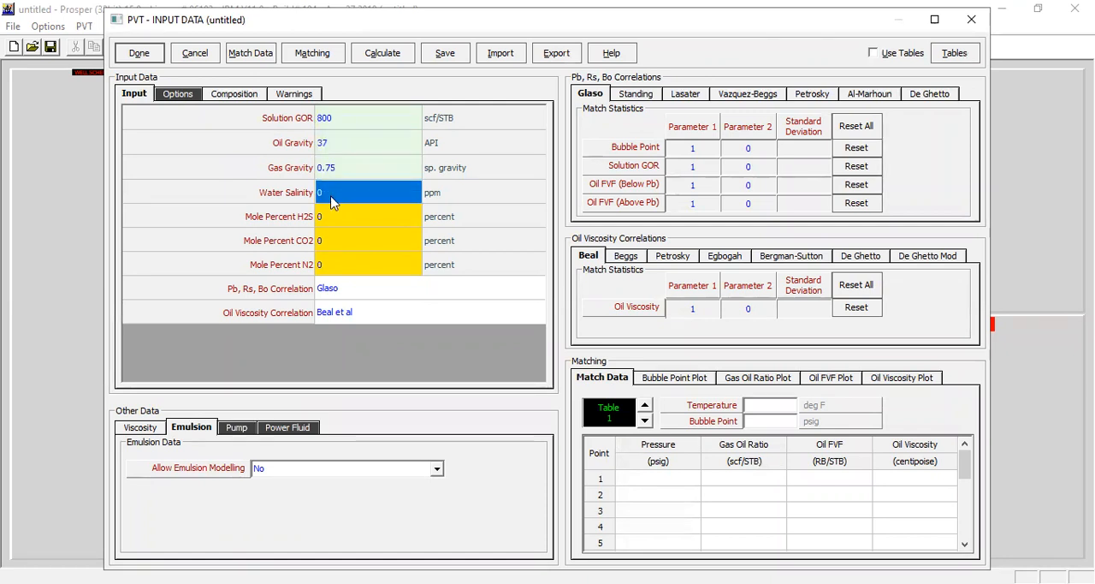
pyautogui.write('25000')
pyautogui.click(334, 221)
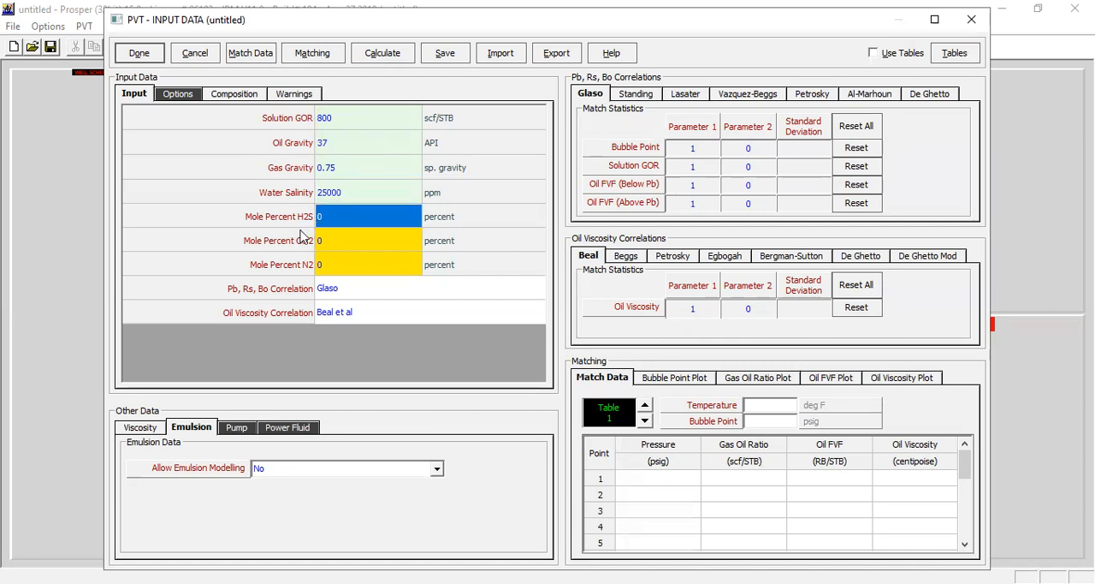
pyautogui.click(365, 272)
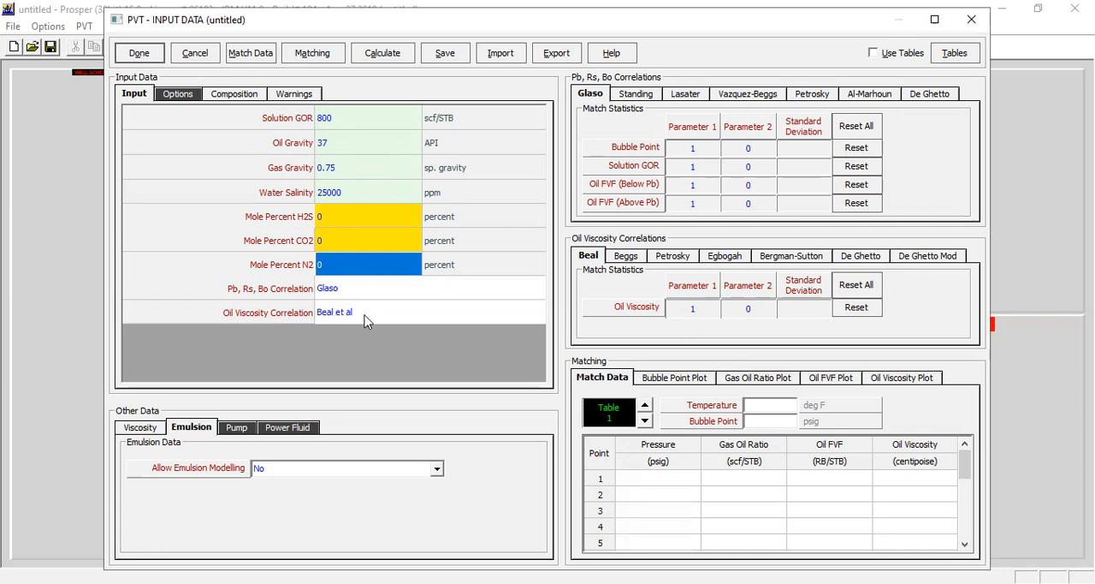
# - Review the viscosity and emulsion settings and the PVT match data table, and cancel out of both PVT dialogs
pyautogui.click(152, 431)
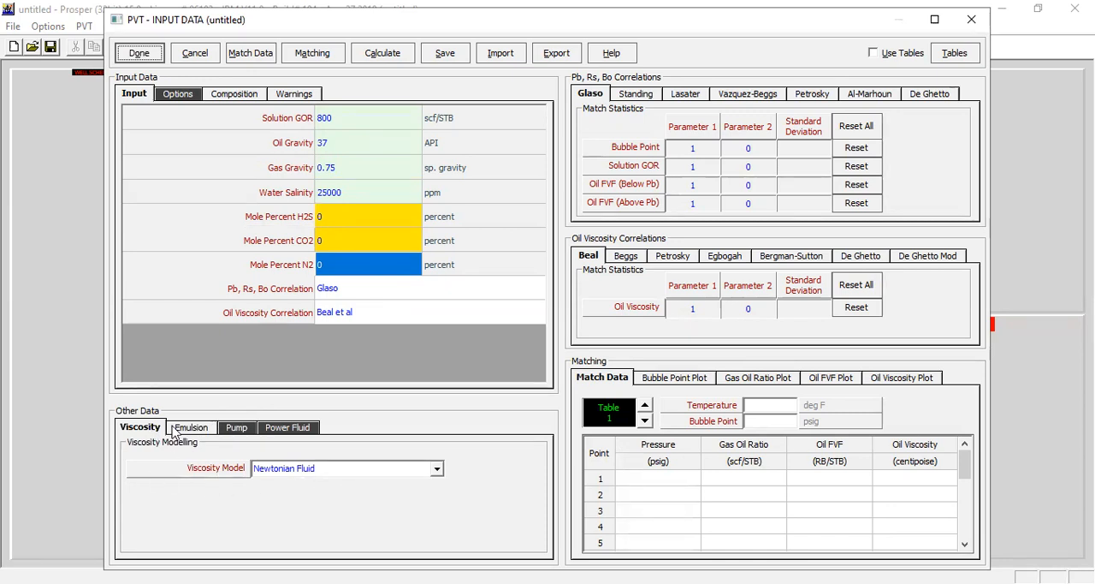
pyautogui.click(177, 433)
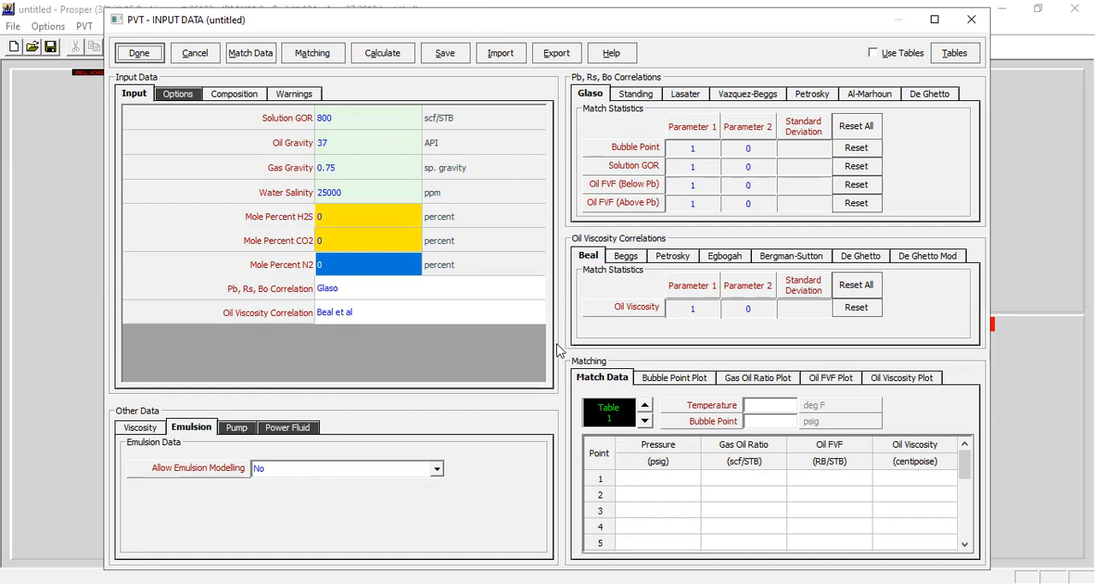
pyautogui.click(261, 58)
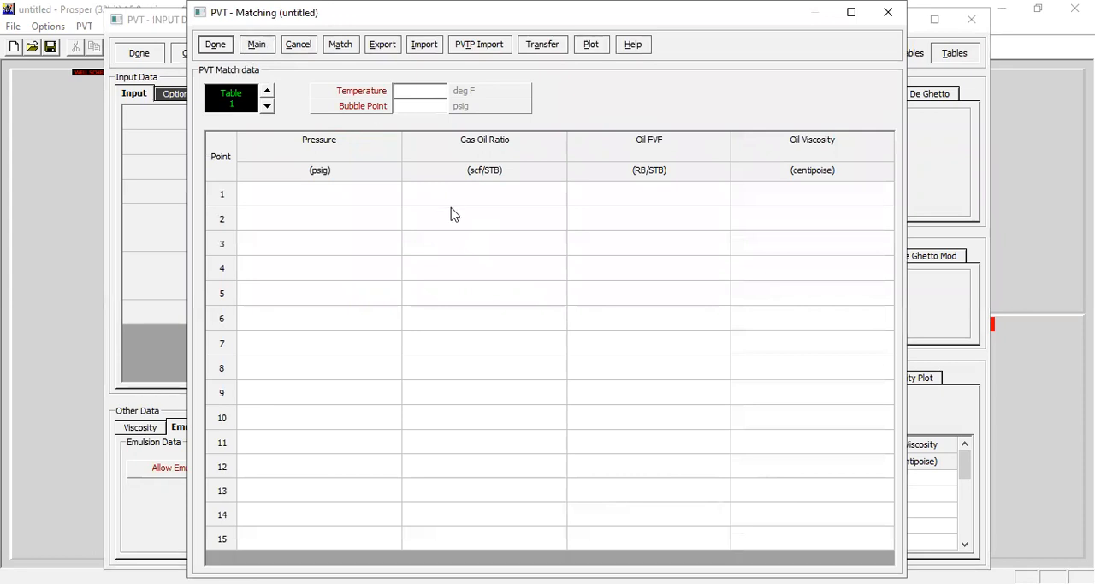
pyautogui.moveTo(357, 190); pyautogui.dragTo(768, 381)
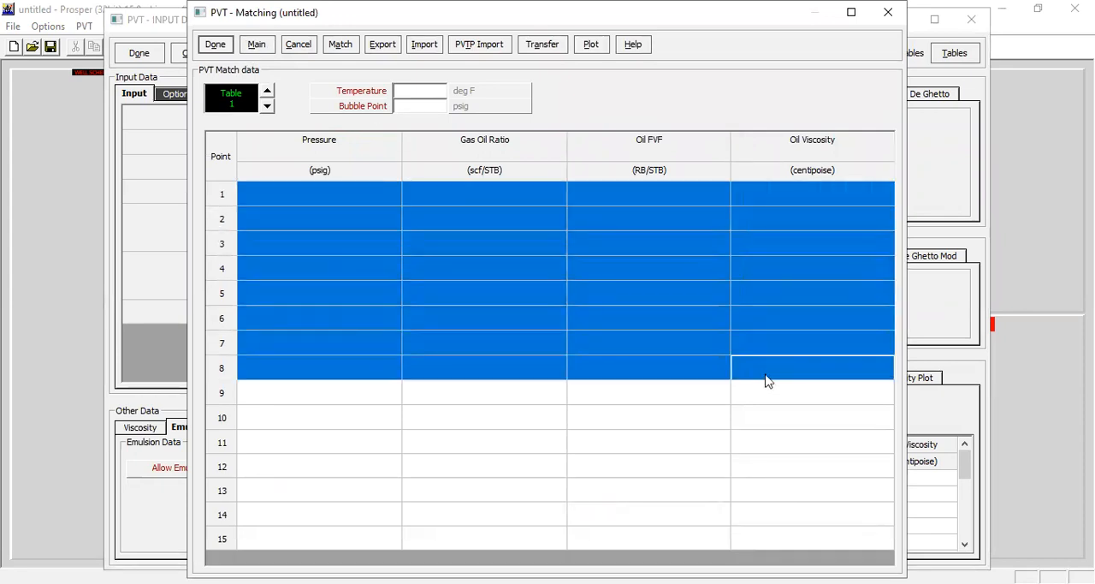
pyautogui.click(304, 49)
pyautogui.click(198, 55)
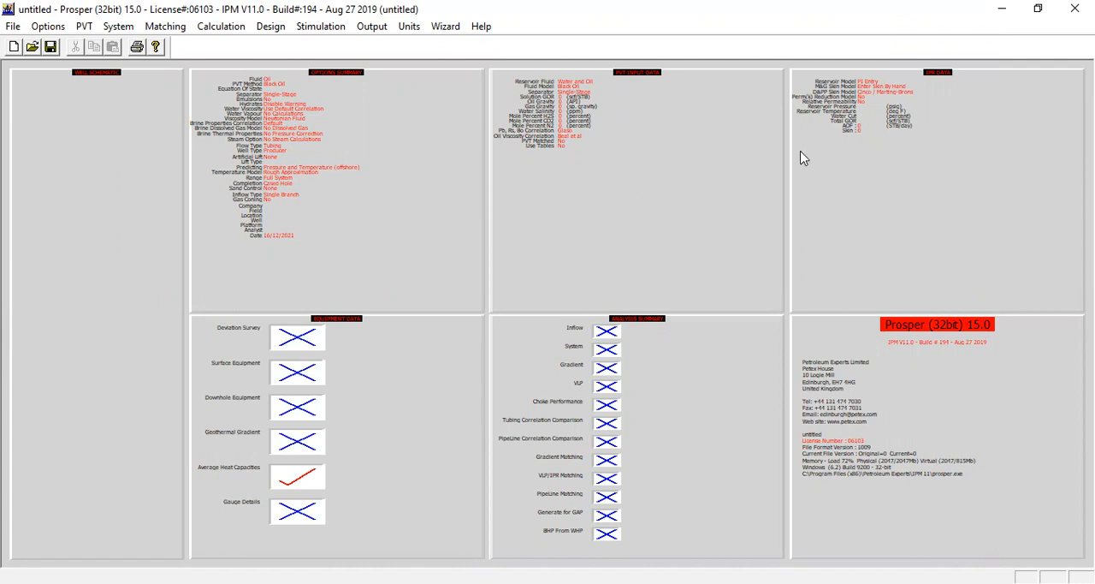
# - Try to open the inflow performance (IPR) data and close the data validation report
pyautogui.click(921, 159)
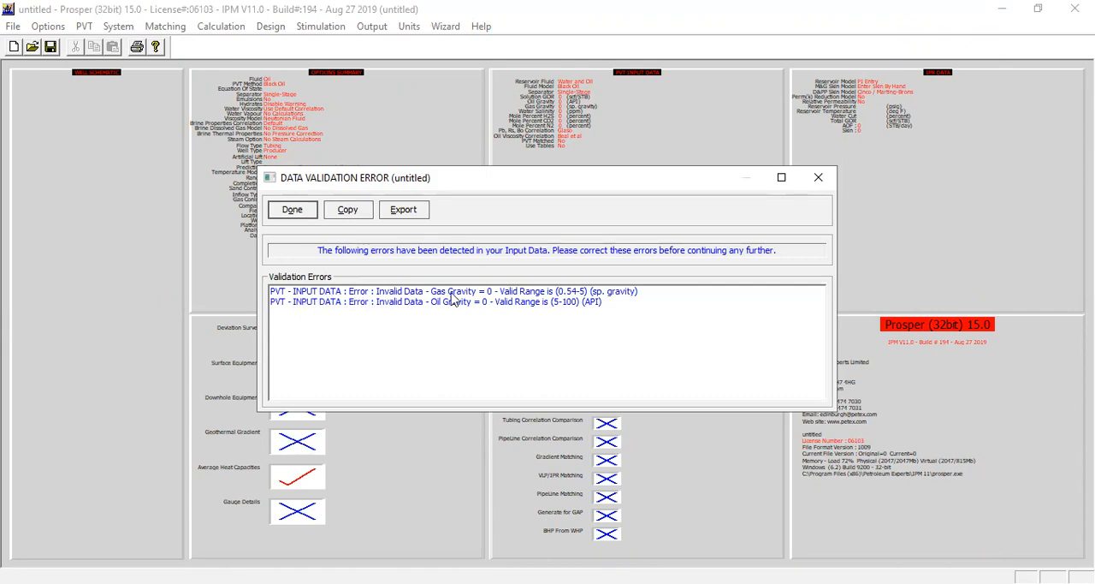
pyautogui.click(789, 179)
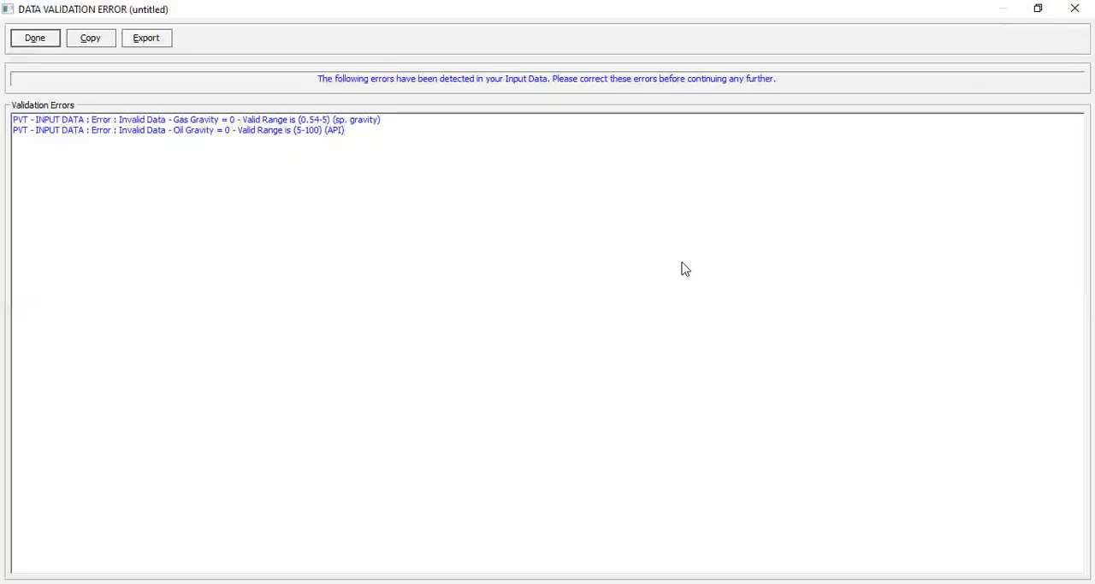
pyautogui.click(49, 43)
# - Reopen the PVT input data and set the solution GOR to 800 scf/STB and the oil gravity to 37 API
pyautogui.doubleClick(634, 249)
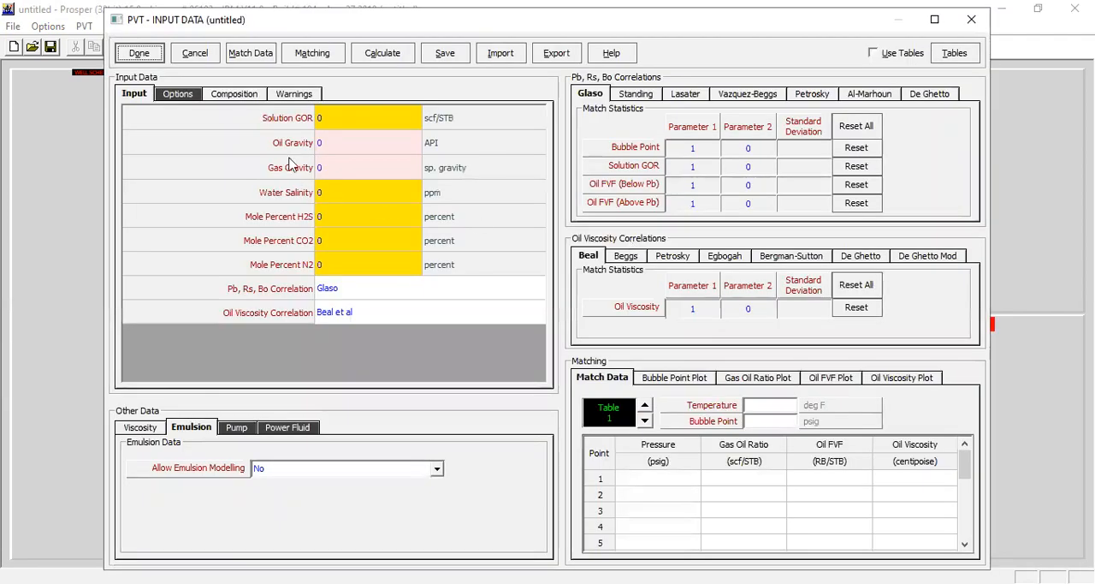
pyautogui.click(345, 153)
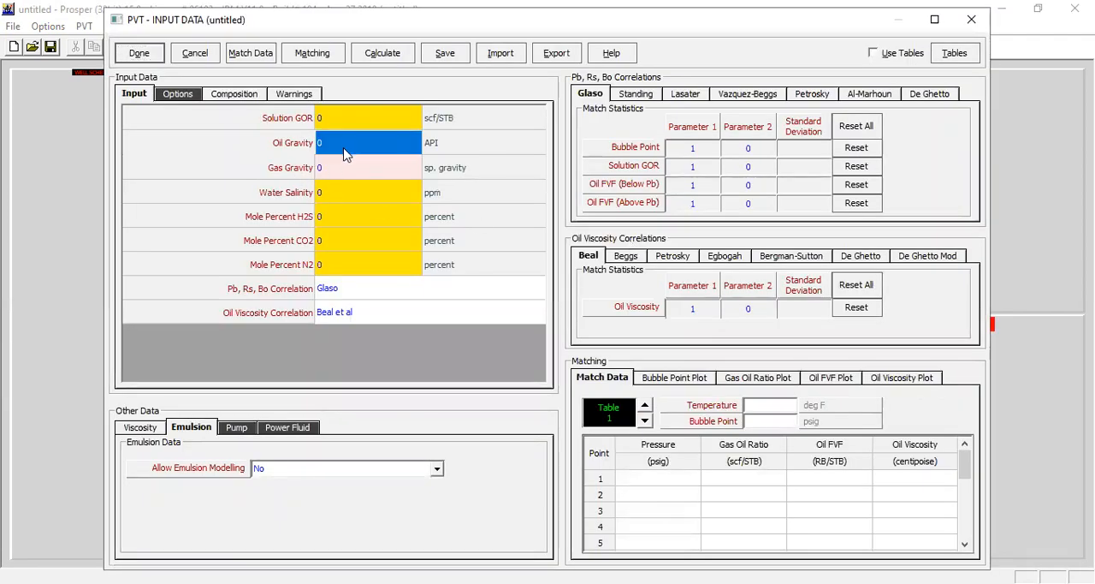
pyautogui.click(339, 117)
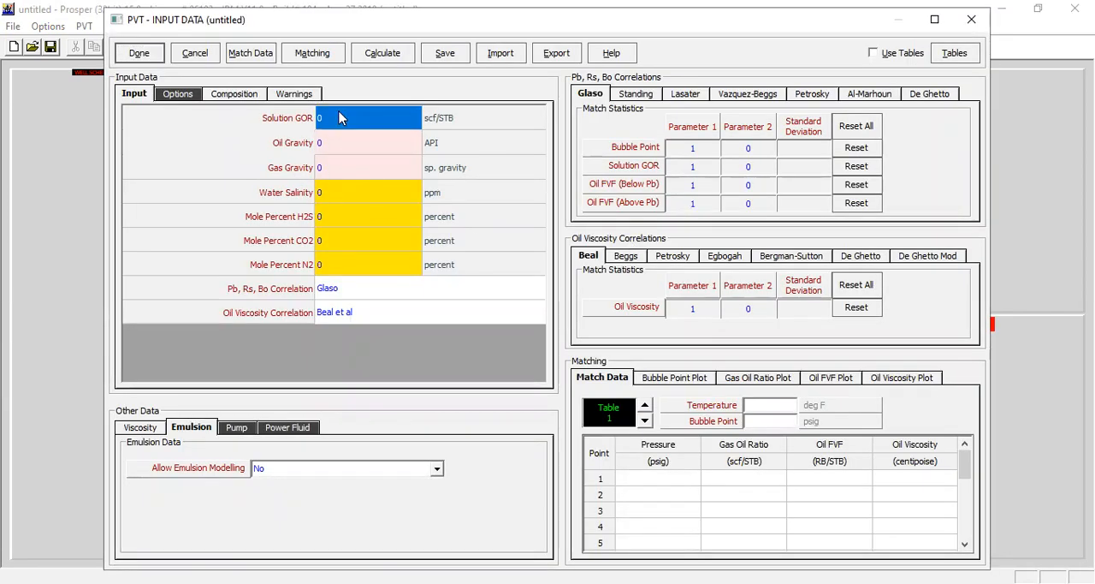
pyautogui.write('800')
pyautogui.press('Return')
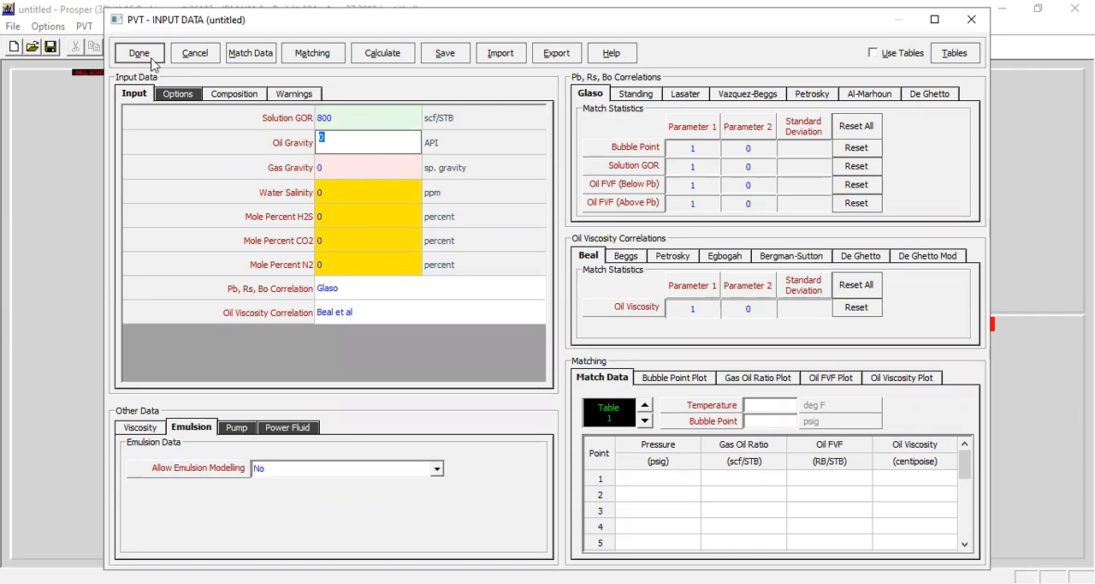
pyautogui.write('37')
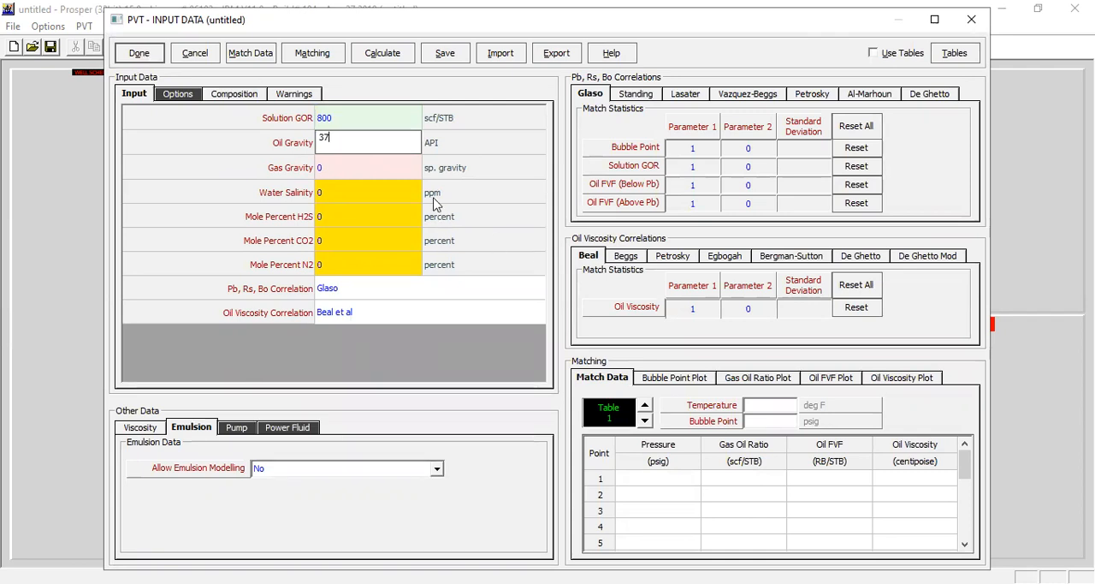
pyautogui.press('Tab')
# - Set the gas gravity to 0.75 and the water salinity to 25000 ppm, and accept the PVT input data
pyautogui.write('0.75')
pyautogui.press('Tab')
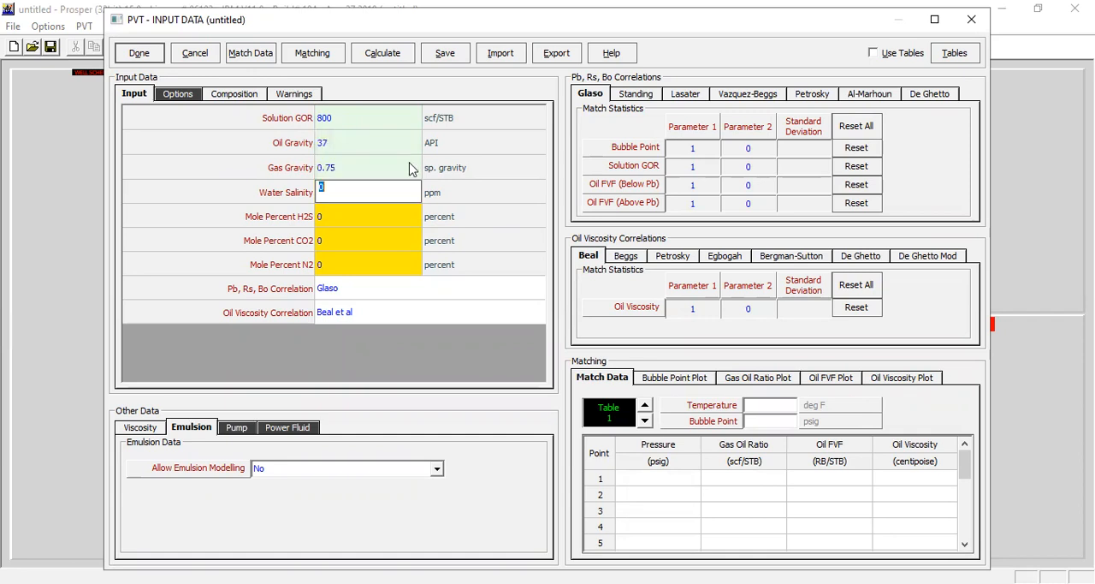
pyautogui.write('25000')
pyautogui.press('Return')
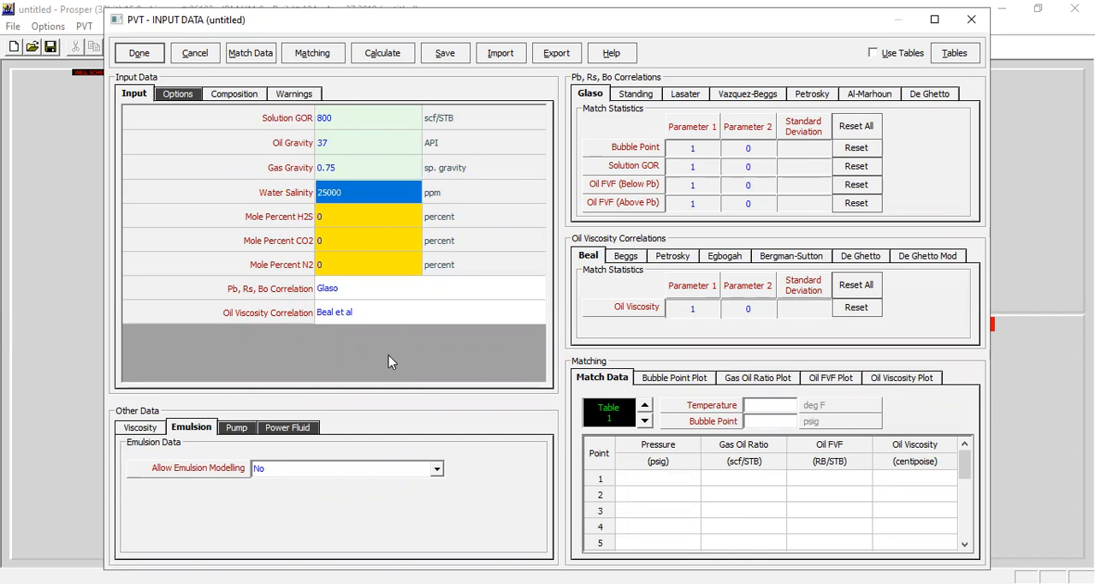
pyautogui.click(141, 55)
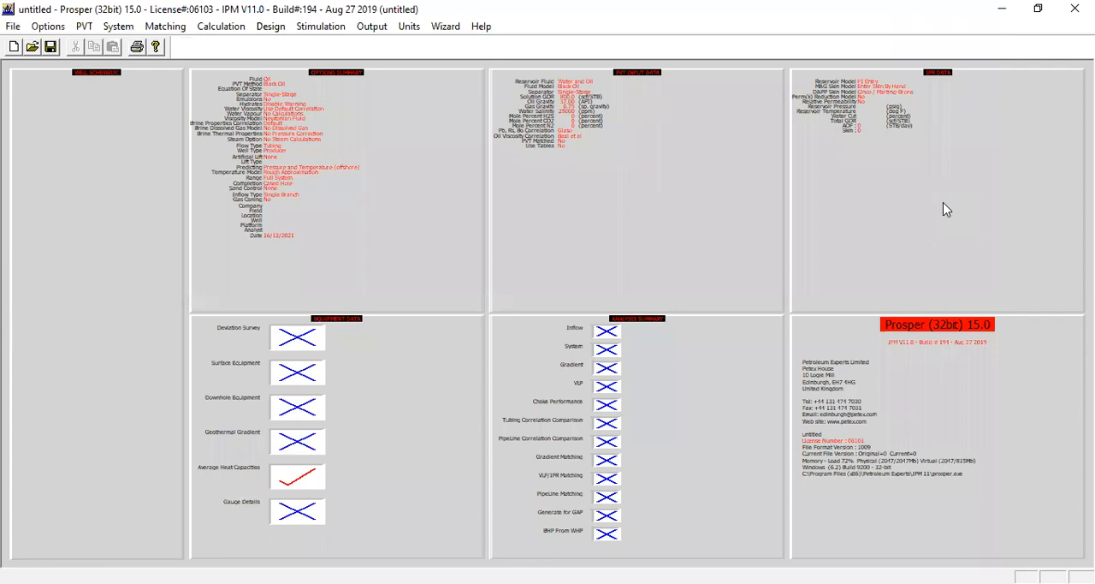
# - Open the inflow performance (IPR) input and set the reservoir pressure to 5200 psig
pyautogui.click(912, 133)
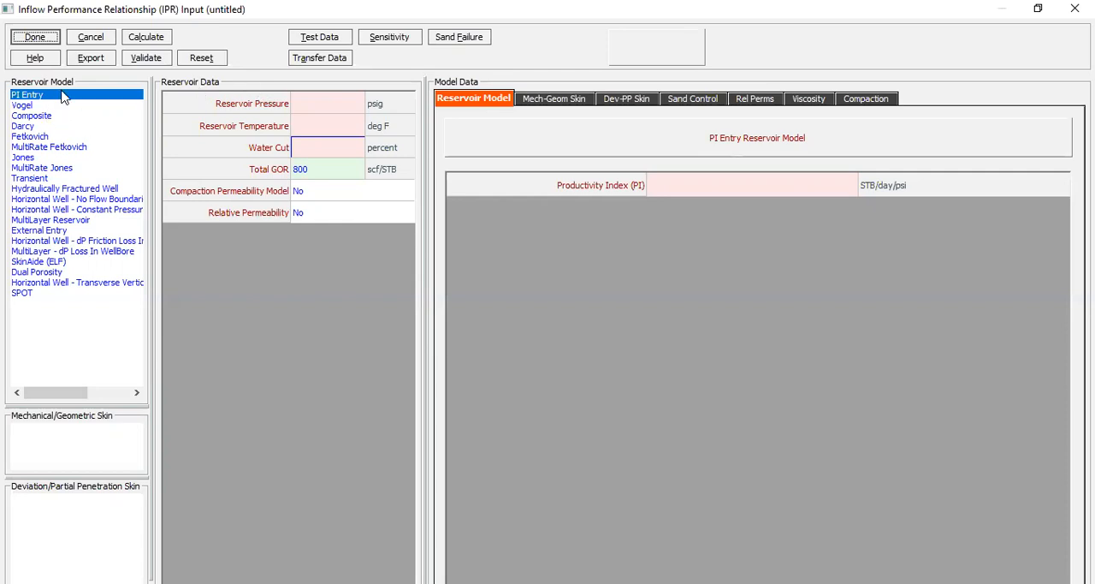
pyautogui.click(331, 102)
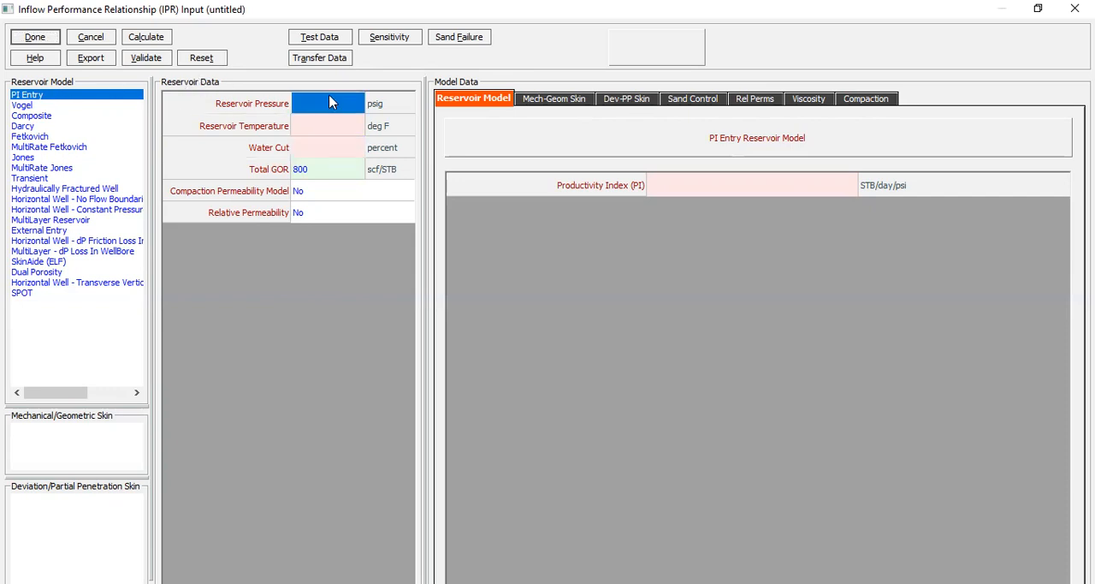
pyautogui.write('5200')
# - Set the reservoir temperature to 210 deg F and the water cut to 0 percent in the reservoir data
pyautogui.click(340, 135)
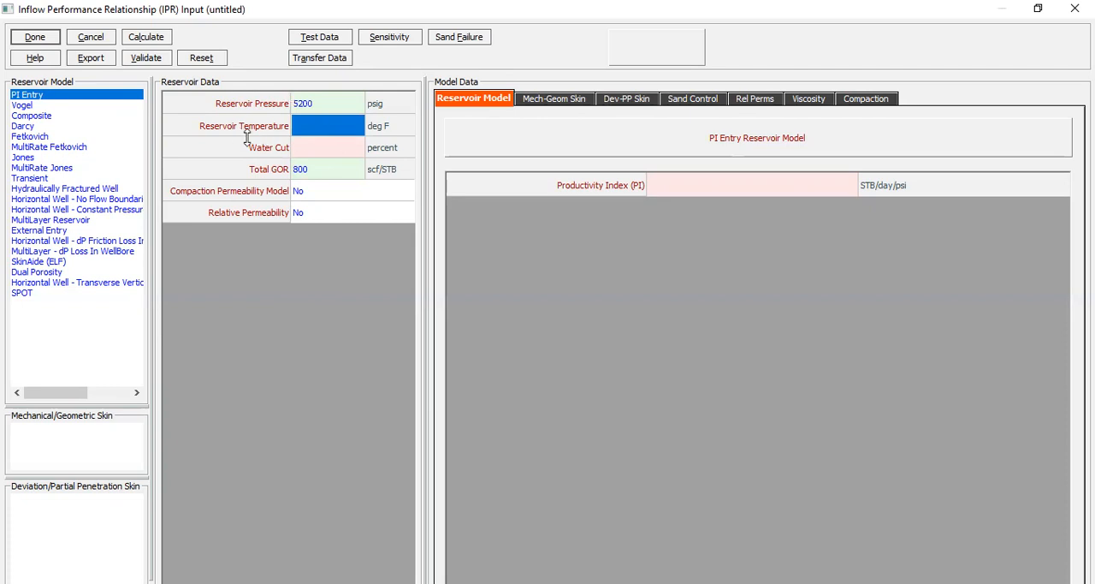
pyautogui.click(307, 153)
pyautogui.click(320, 120)
pyautogui.write('210')
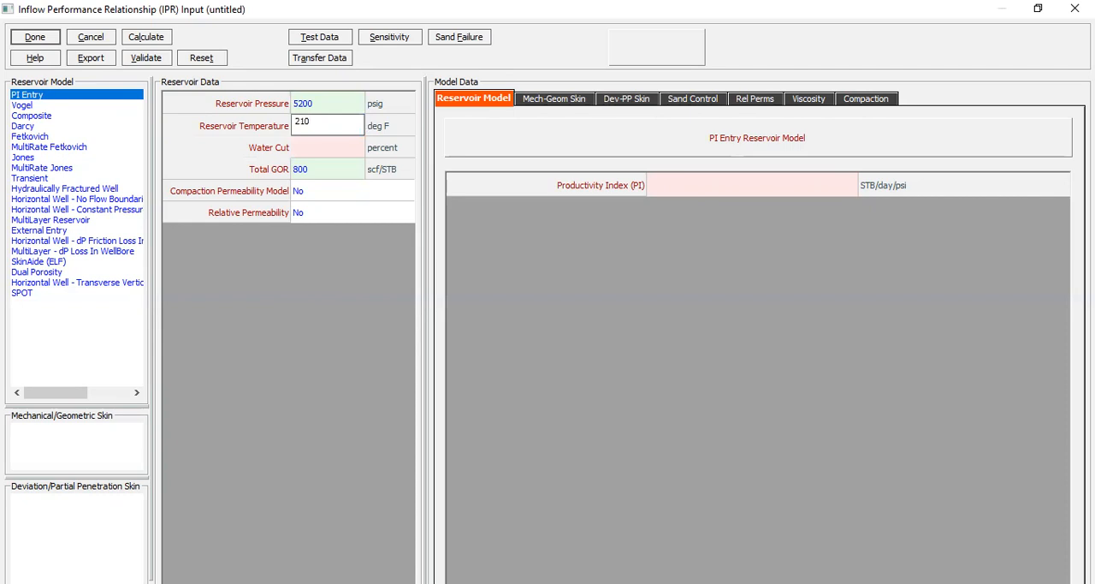
pyautogui.click(334, 154)
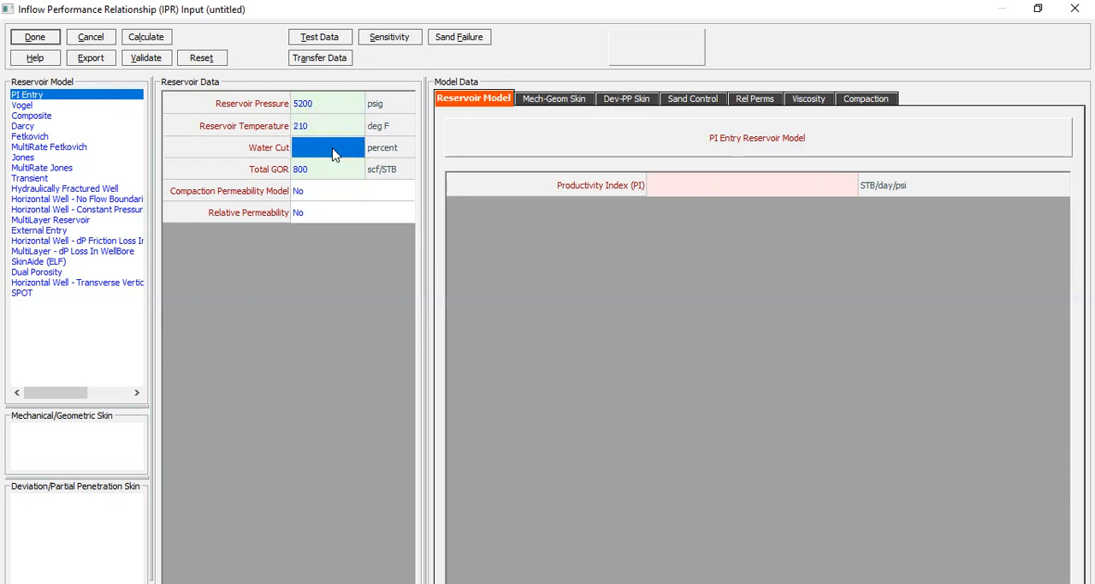
pyautogui.write('0')
pyautogui.click(334, 171)
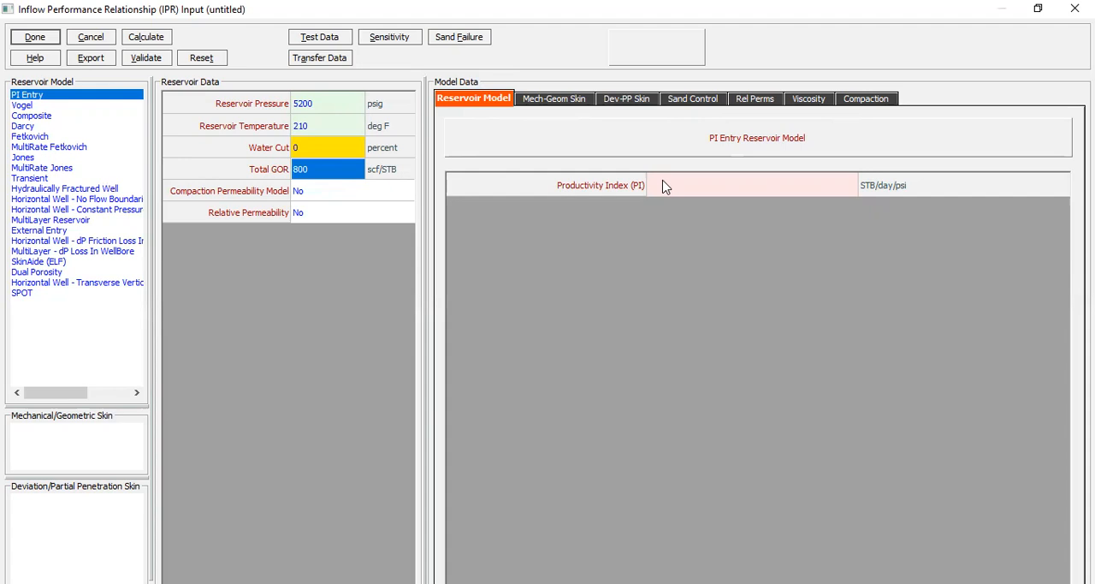
# - Set the productivity index to 5 STB/day/psi for the PI Entry reservoir model and calculate the IPR
pyautogui.click(698, 188)
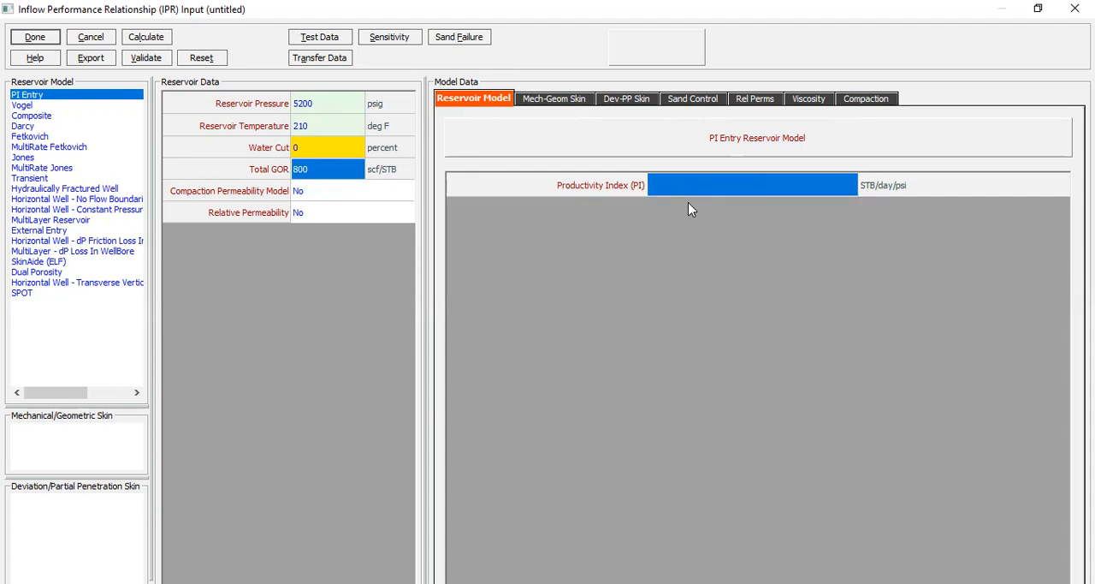
pyautogui.write('5')
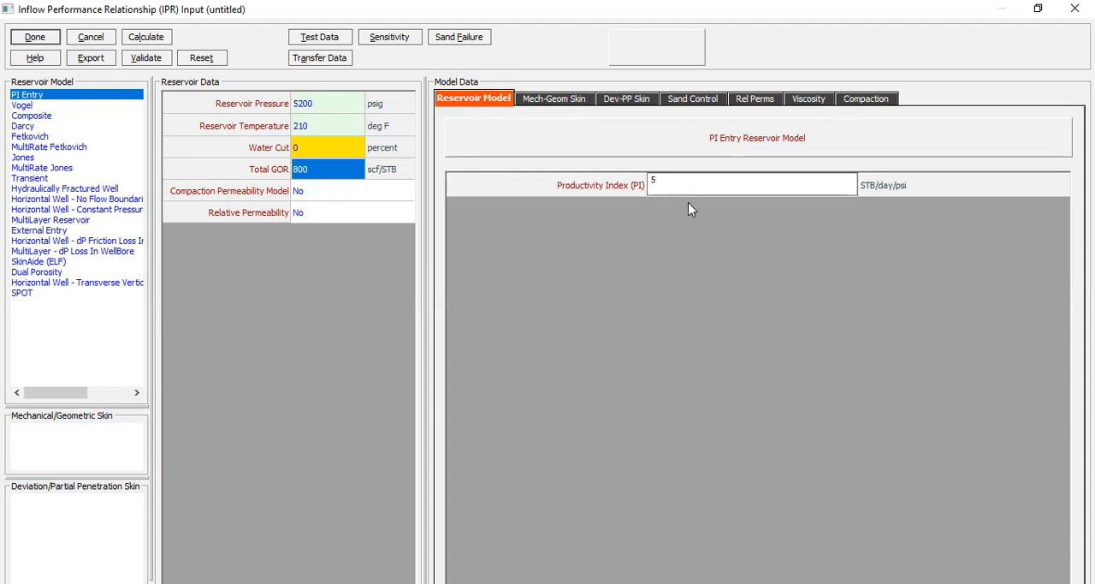
pyautogui.press('Return')
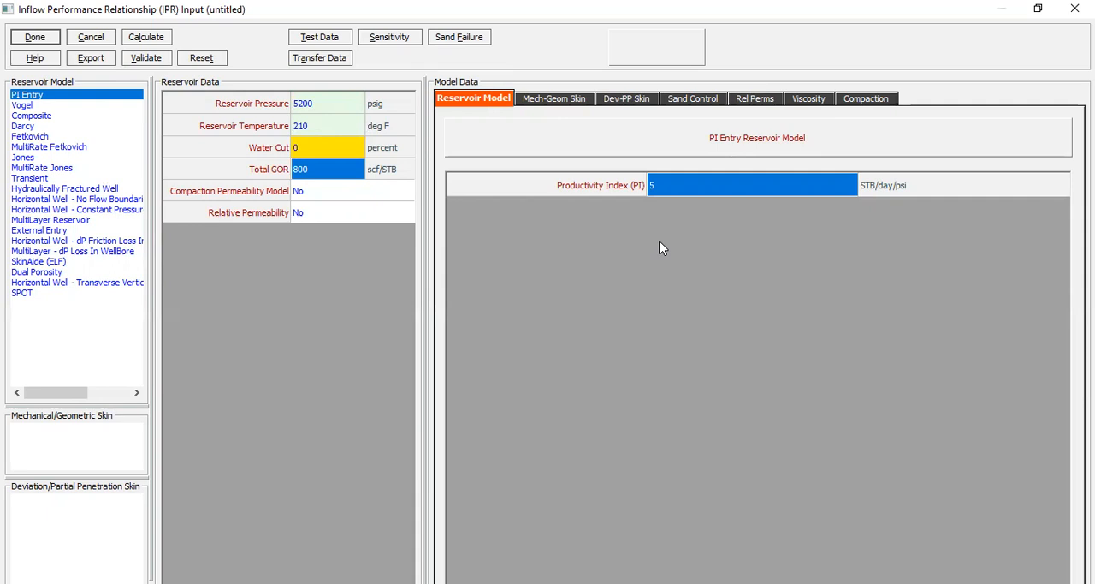
pyautogui.click(165, 44)
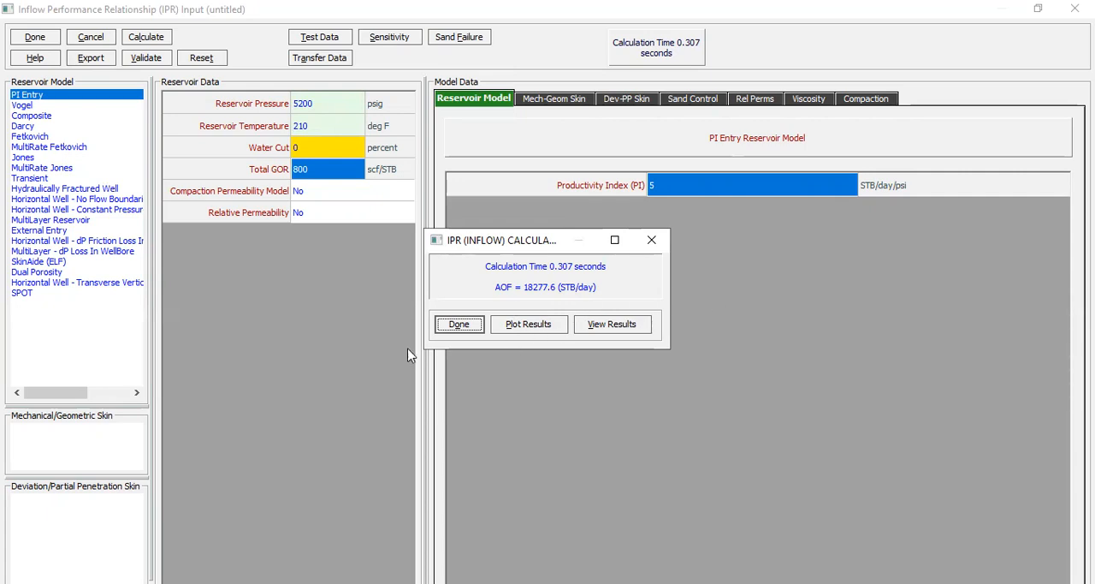
# - Plot the calculated IPR as pressure against rate, close the plot and complete the IPR input
pyautogui.click(531, 334)
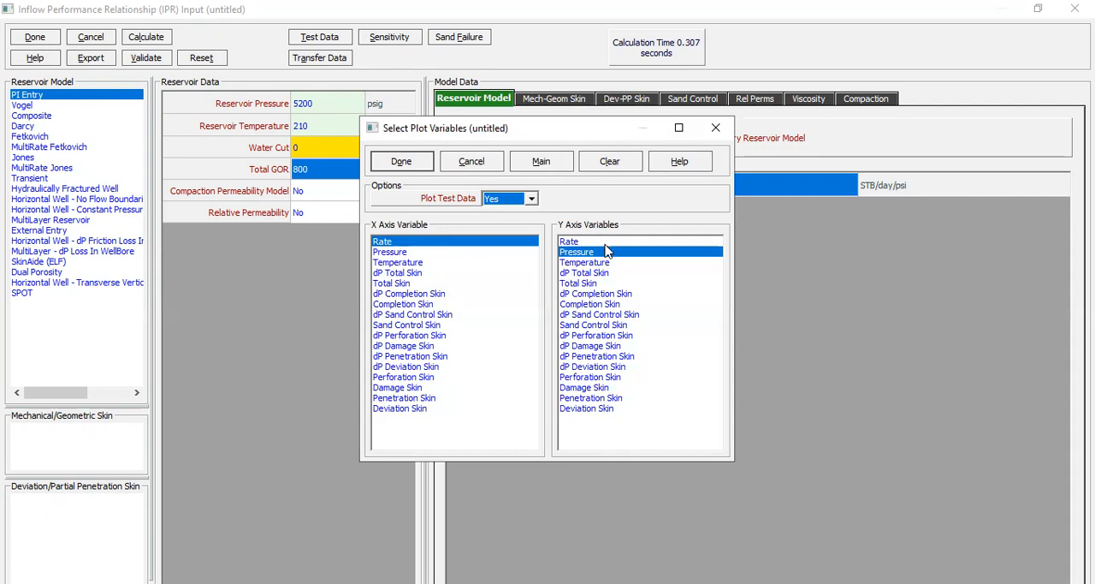
pyautogui.click(400, 168)
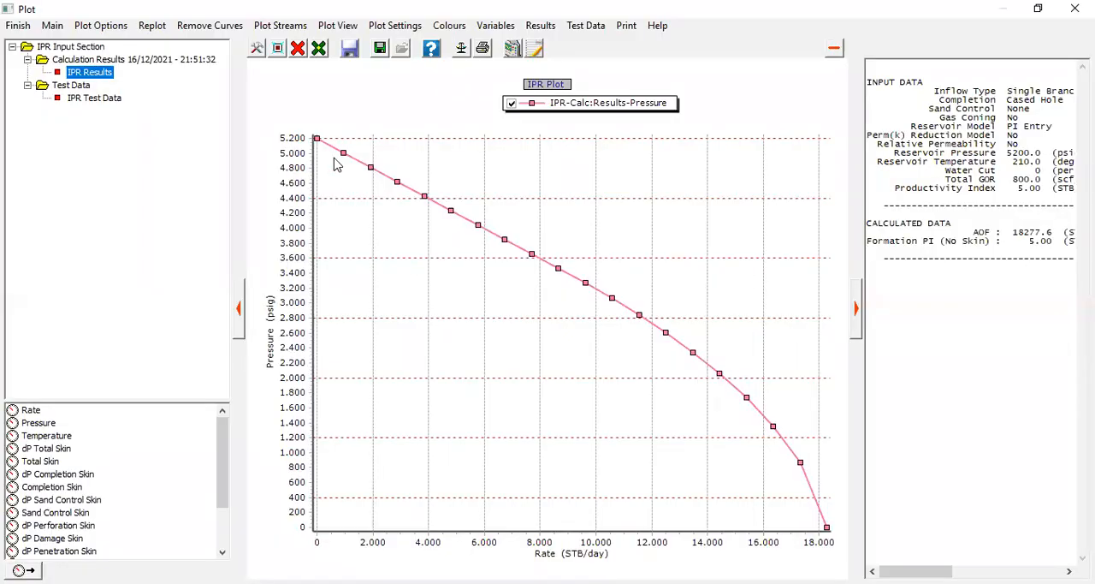
pyautogui.moveTo(333, 150)
pyautogui.click(18, 26)
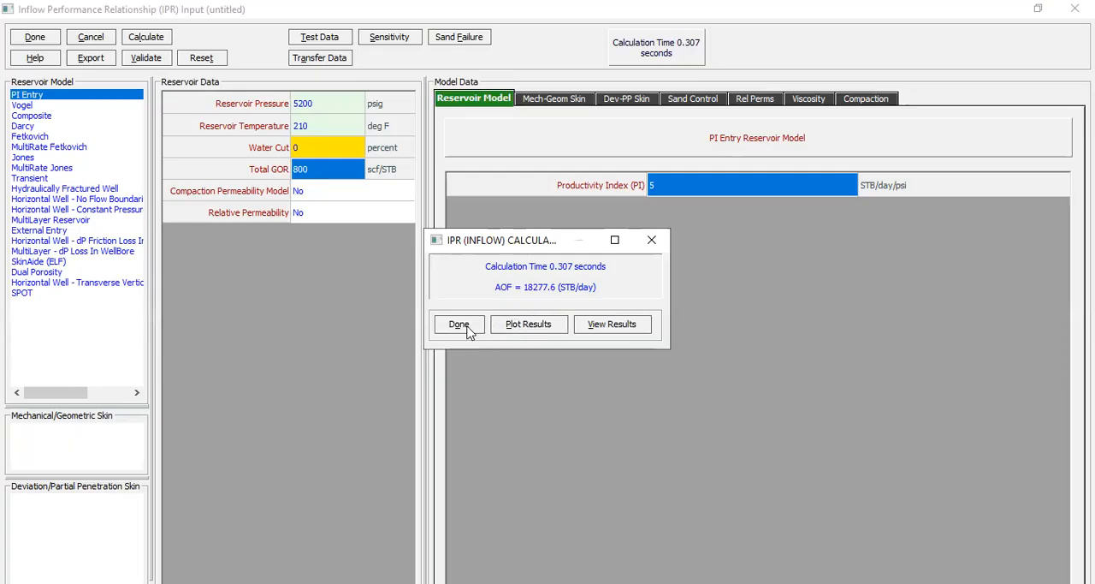
pyautogui.click(464, 330)
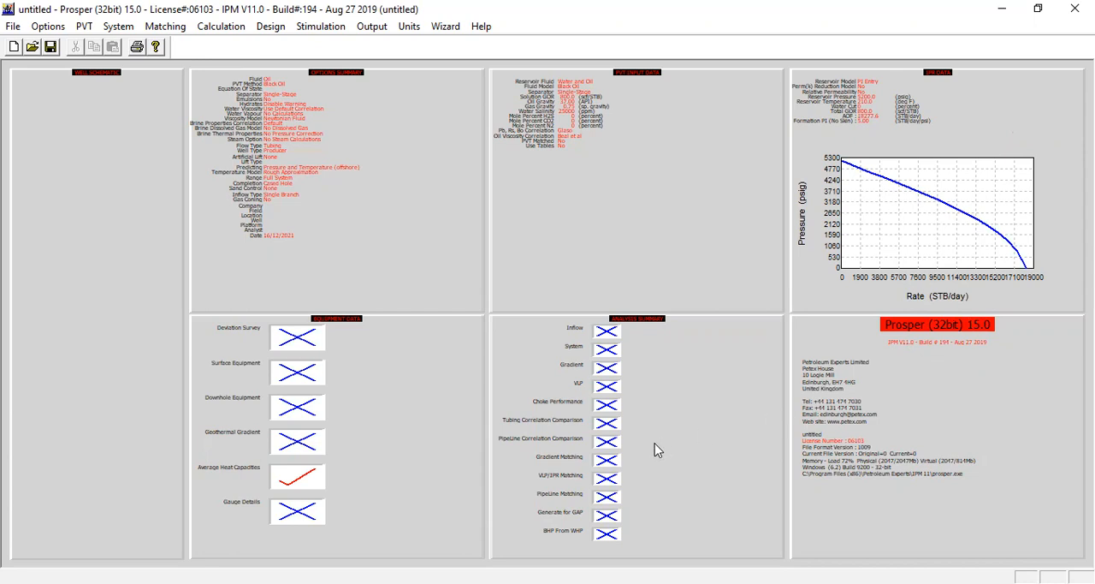
# - Open the equipment data and select the deviation survey, downhole equipment and geothermal gradient for editing
pyautogui.click(363, 352)
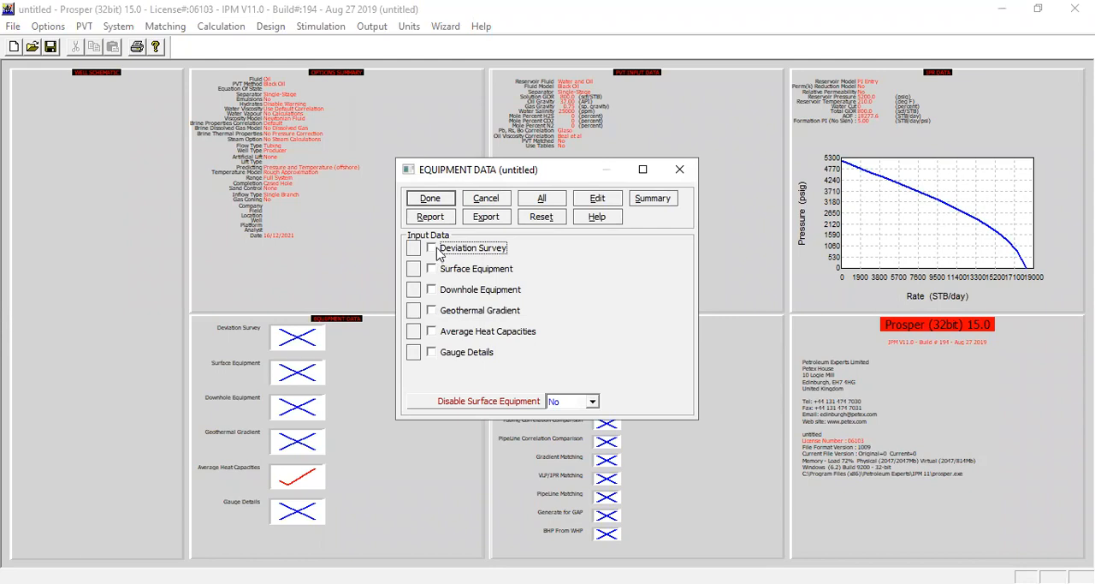
pyautogui.click(436, 292)
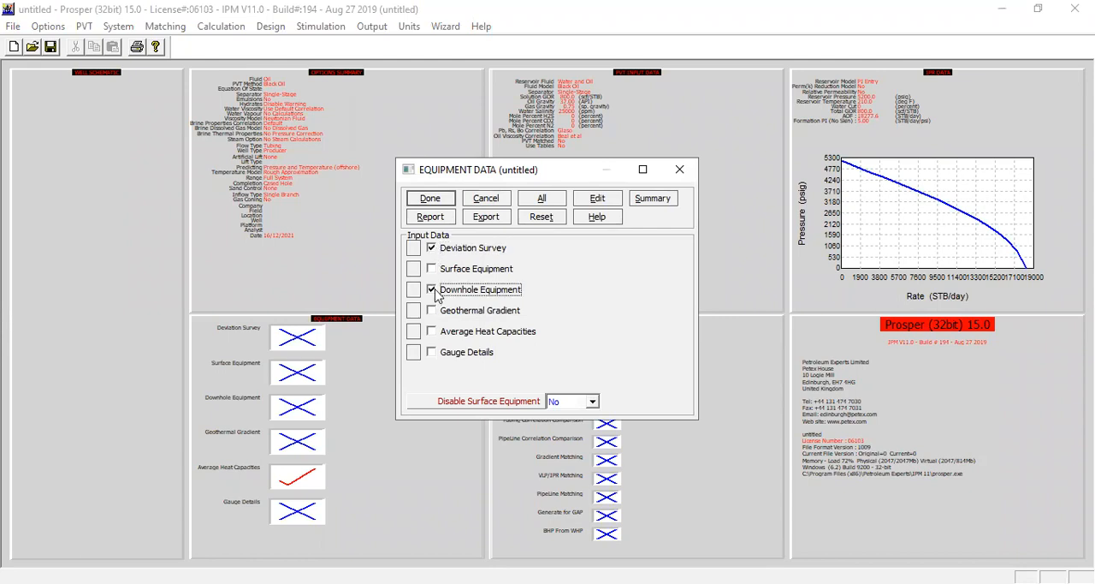
pyautogui.click(432, 311)
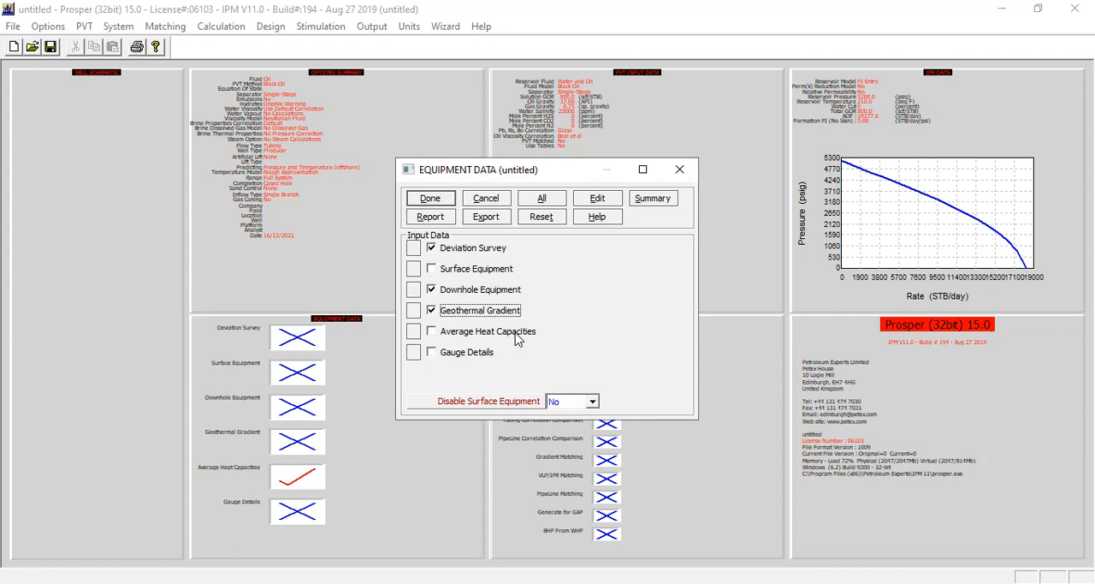
pyautogui.click(605, 201)
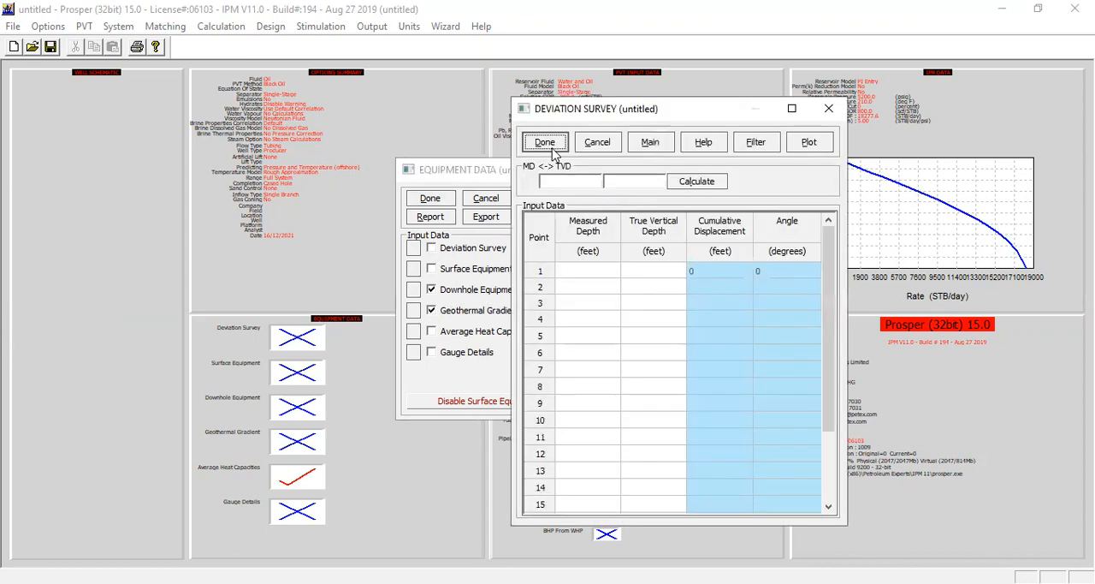
# - Enter the first two deviation survey points with measured and true vertical depths of 0/0 and 600/600 feet
pyautogui.click(605, 271)
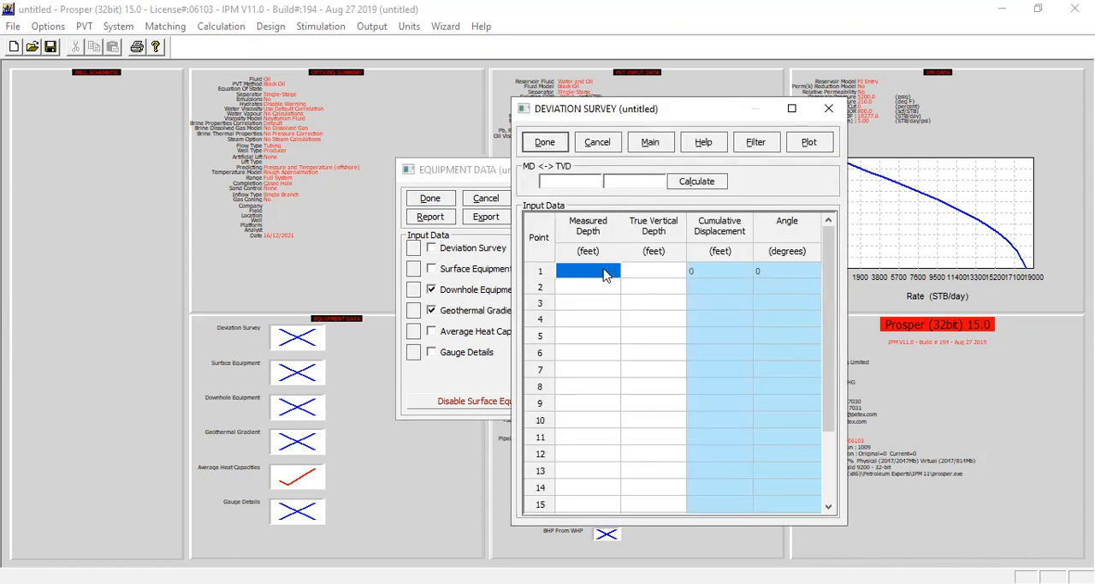
pyautogui.write('0')
pyautogui.press('Tab')
pyautogui.write('0')
pyautogui.press('Tab')
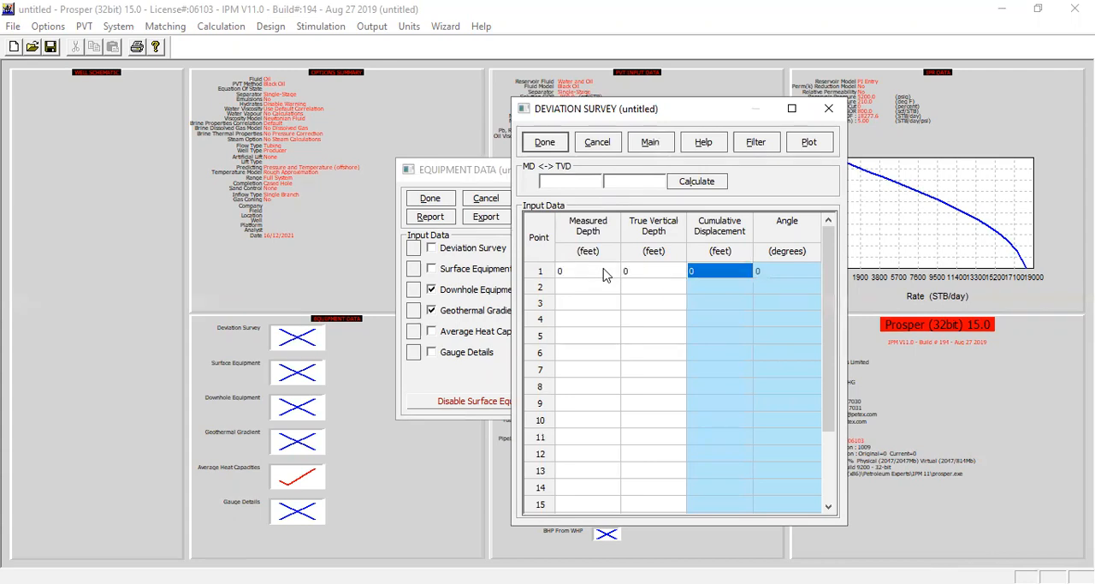
pyautogui.press('Tab')
pyautogui.click(611, 290)
pyautogui.write('600')
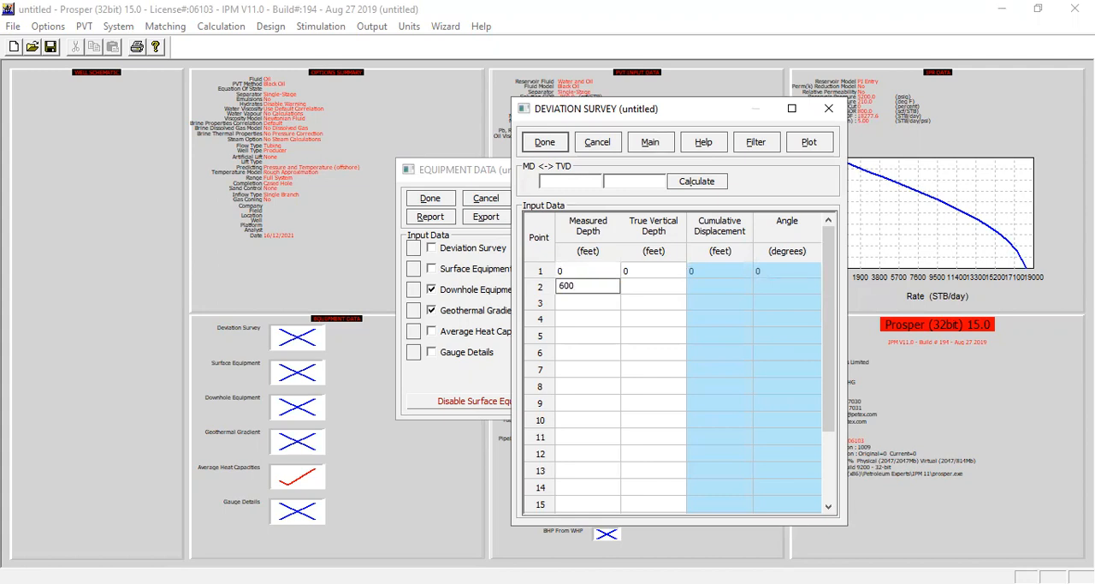
pyautogui.click(633, 288)
pyautogui.write('600')
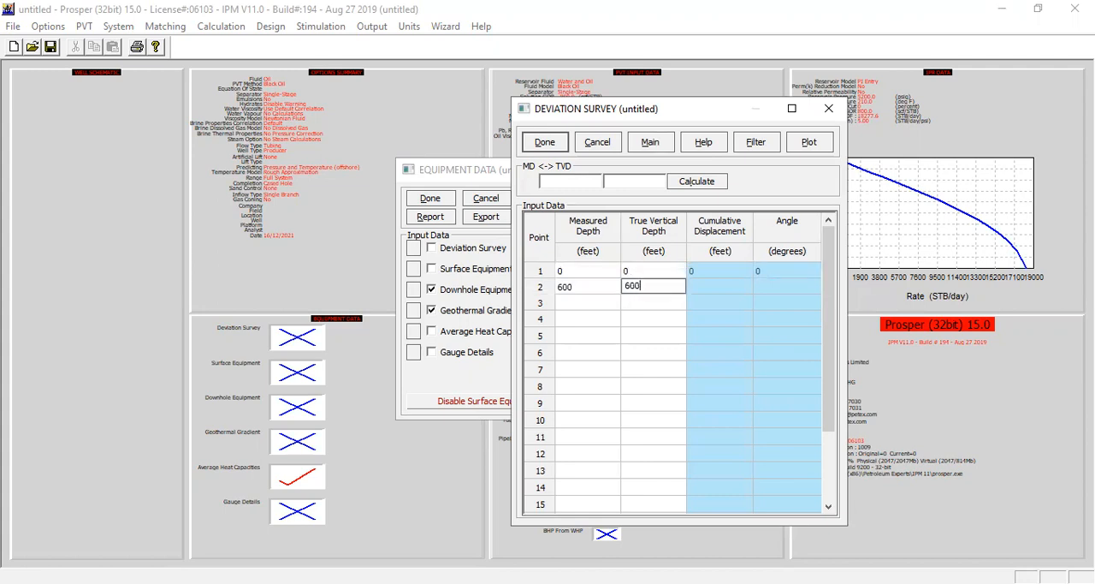
# - Enter deviation survey points 3 and 4 with measured and true vertical depths of 1005/1000 and 4075/4000 feet
pyautogui.click(601, 308)
pyautogui.write('1005')
pyautogui.press('Tab')
pyautogui.write('1000')
pyautogui.press('Return')
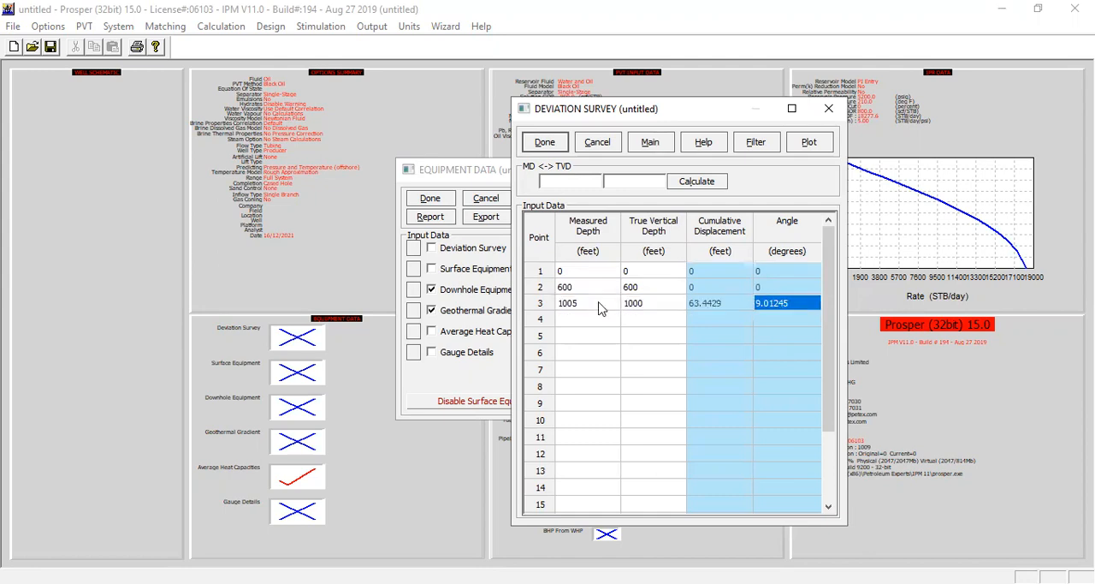
pyautogui.write('4075')
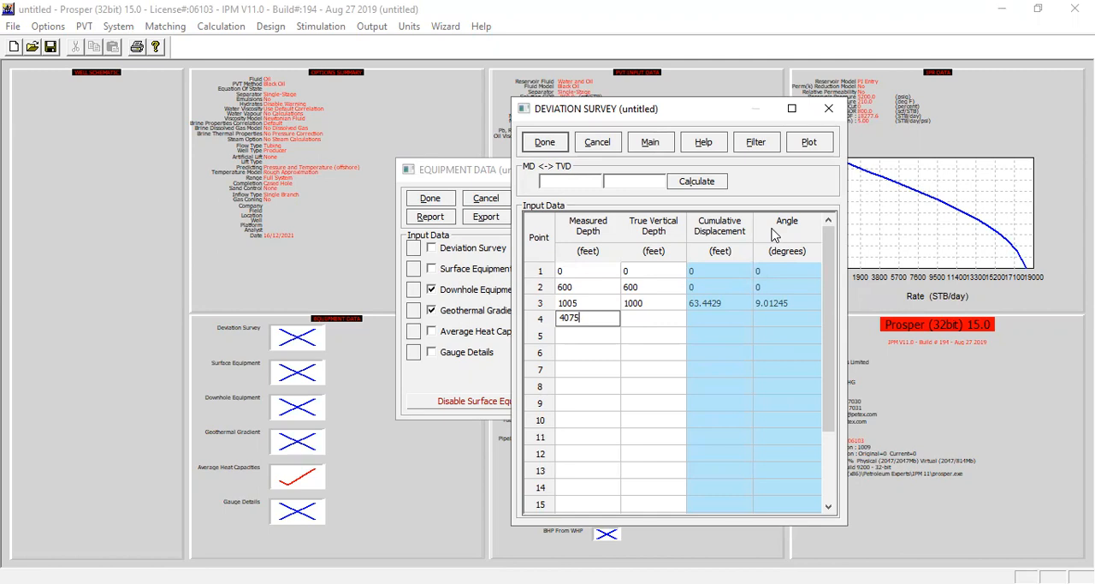
pyautogui.press('Tab')
pyautogui.write('4000')
pyautogui.press('Tab')
pyautogui.press('Tab')
pyautogui.press('Tab')
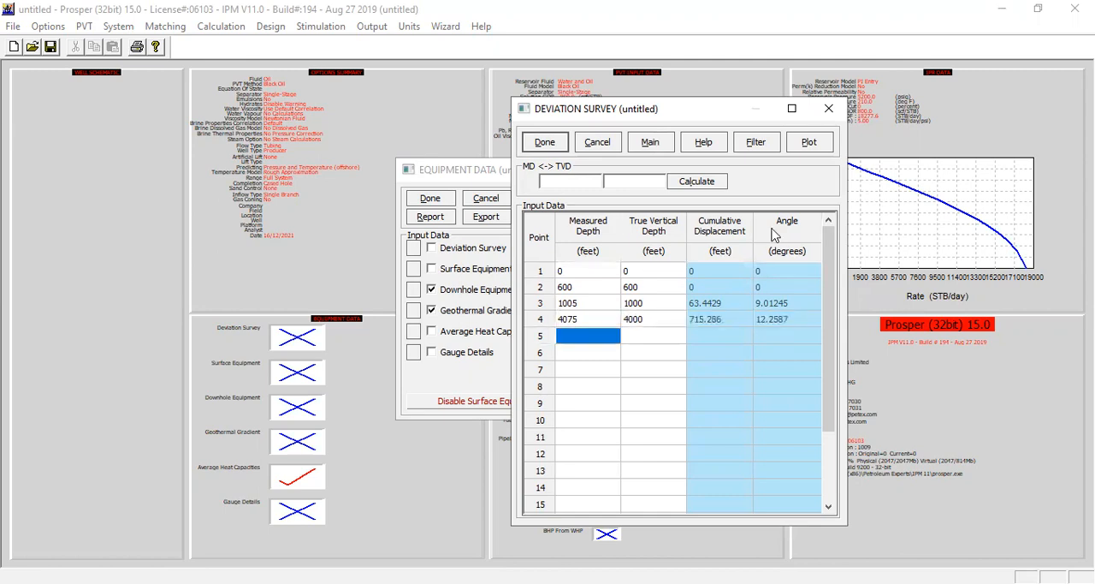
# - Enter deviation survey points 5 and 6 with measured and true vertical depths of 7700/7500 and 9275/9000 feet
pyautogui.write('7700')
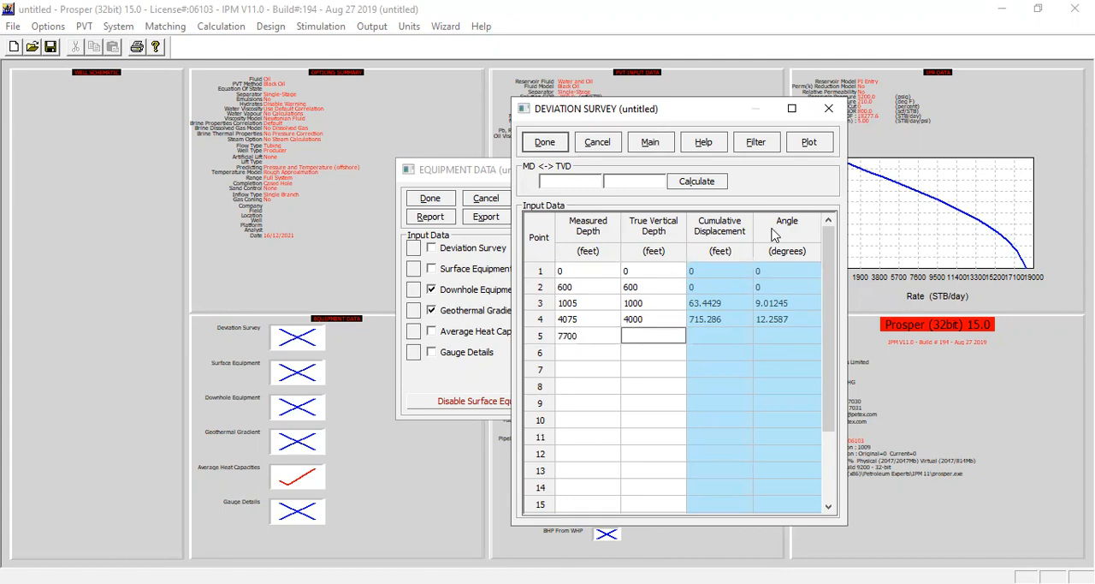
pyautogui.write('7500')
pyautogui.press('Return')
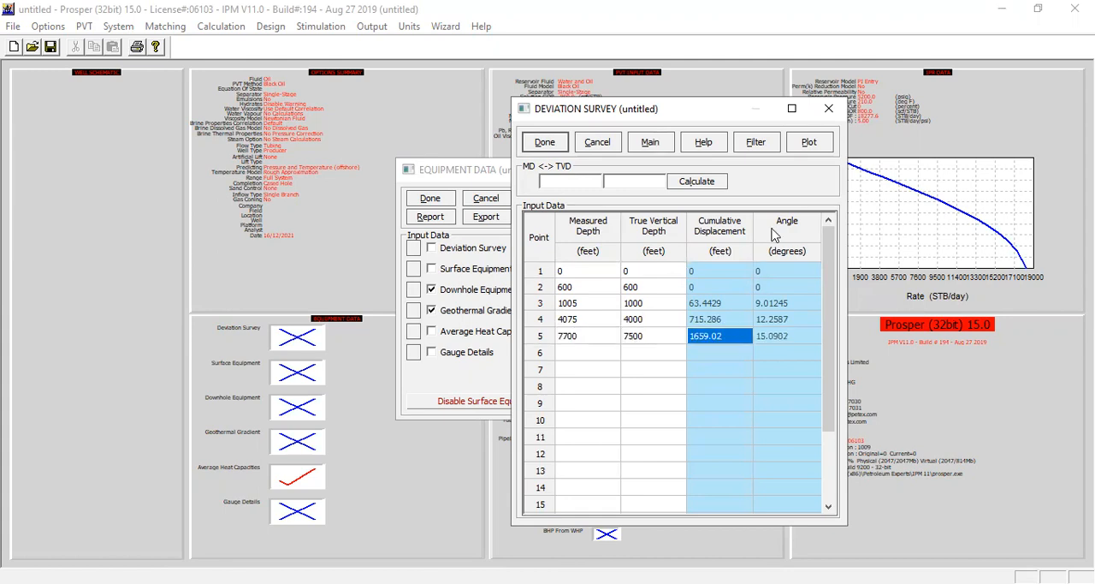
pyautogui.write('9275')
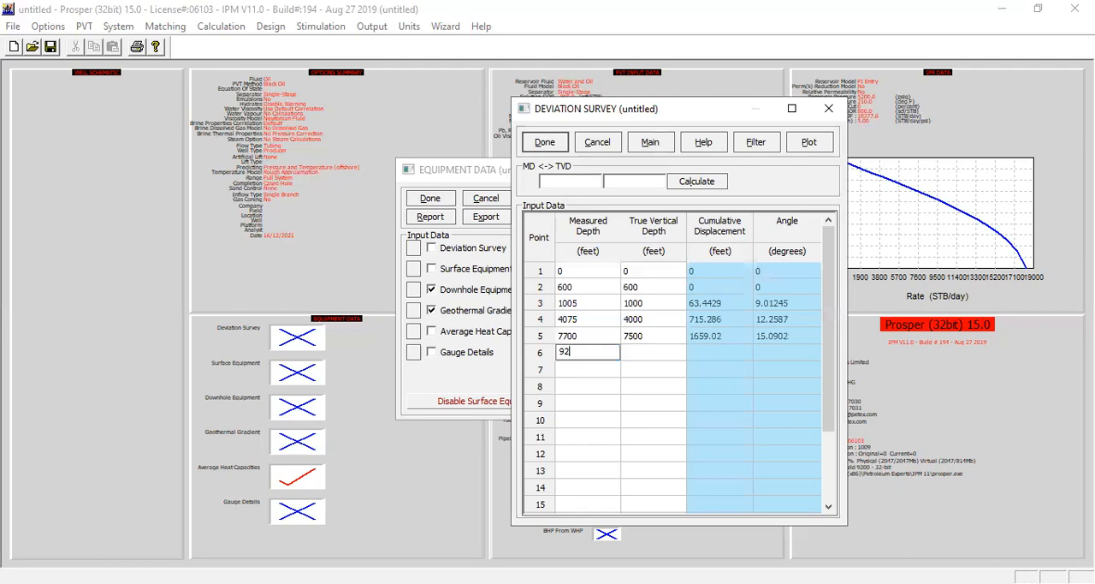
pyautogui.press('Return')
pyautogui.write('9000')
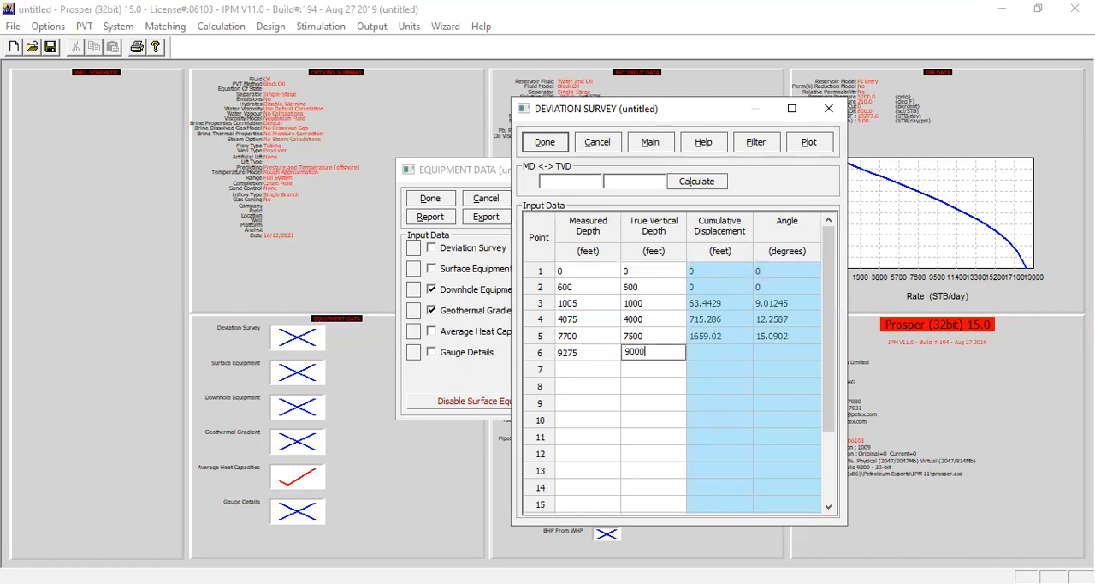
# - Plot the deviation survey to check the well path, close the plot and accept the survey
pyautogui.click(753, 318)
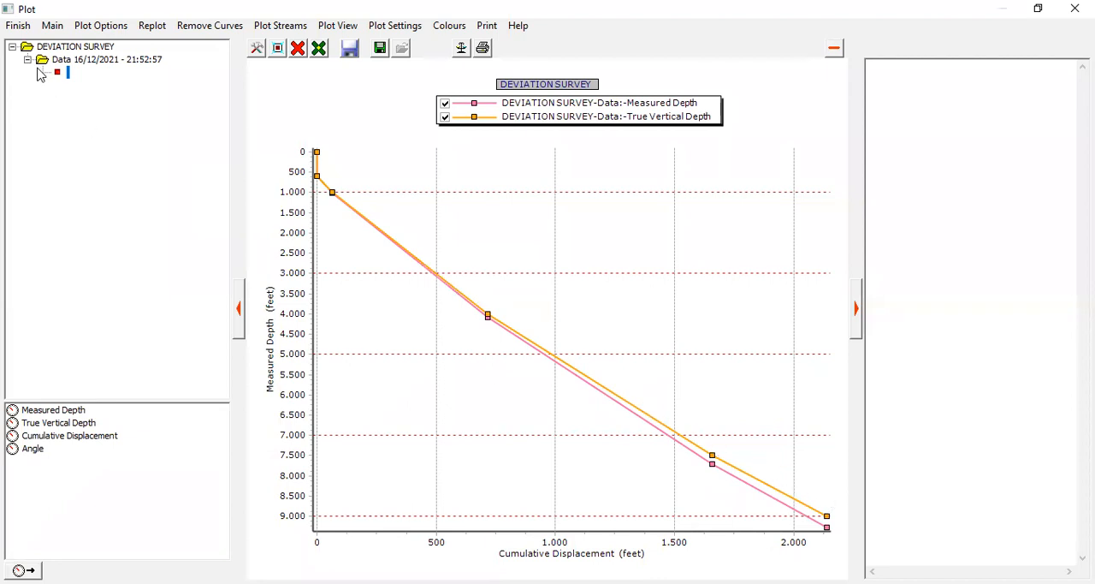
pyautogui.click(28, 30)
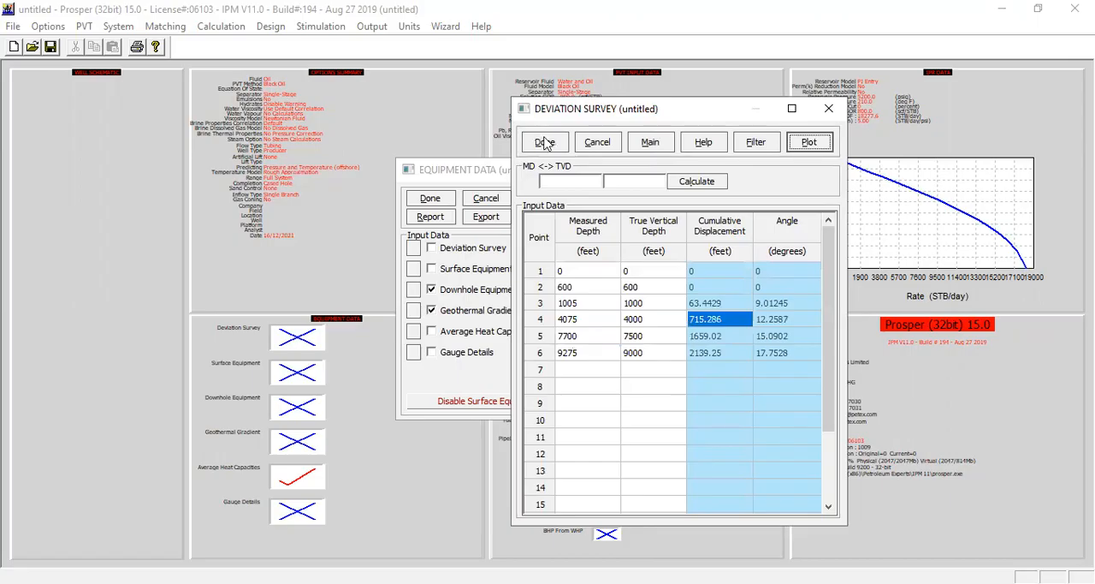
pyautogui.click(545, 144)
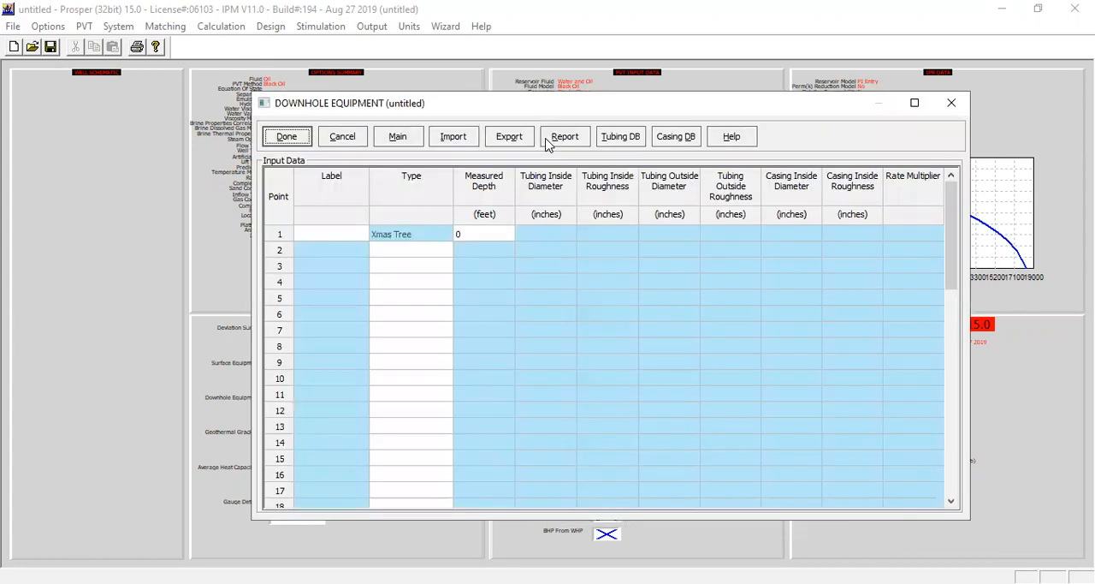
# - Add tubing below the Xmas tree in the downhole equipment, to 1000 feet measured depth with a 4.052 inch inside diameter
pyautogui.click(428, 253)
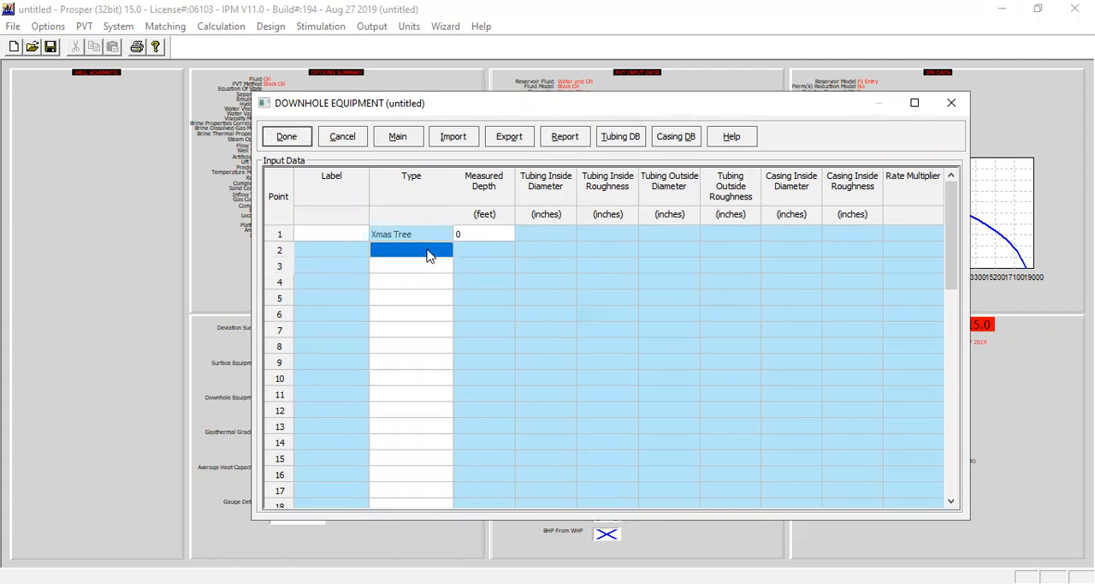
pyautogui.click(428, 253)
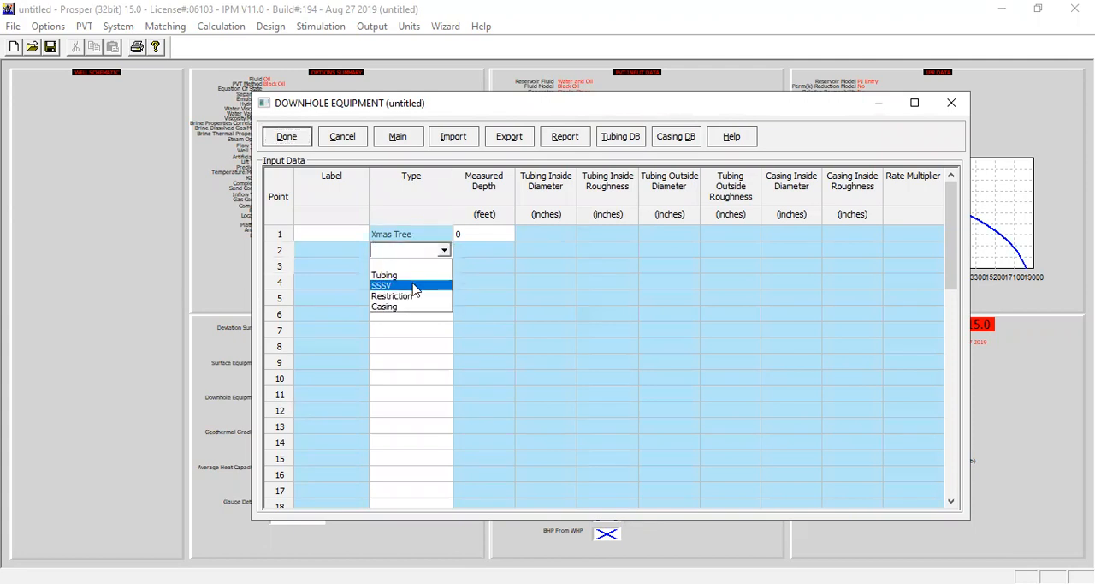
pyautogui.click(417, 276)
pyautogui.click(476, 250)
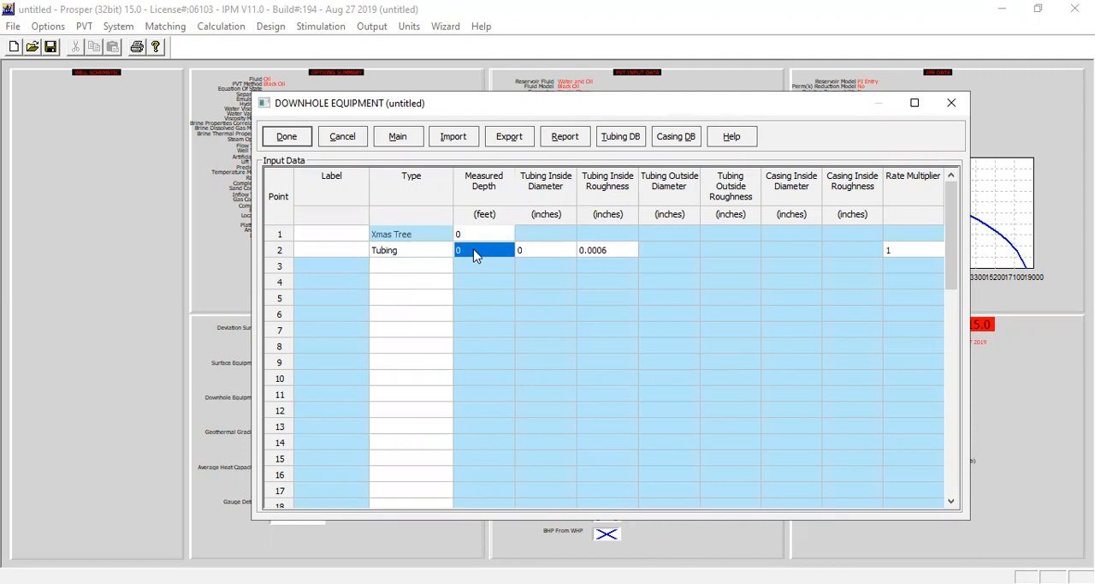
pyautogui.write('1000')
pyautogui.press('Tab')
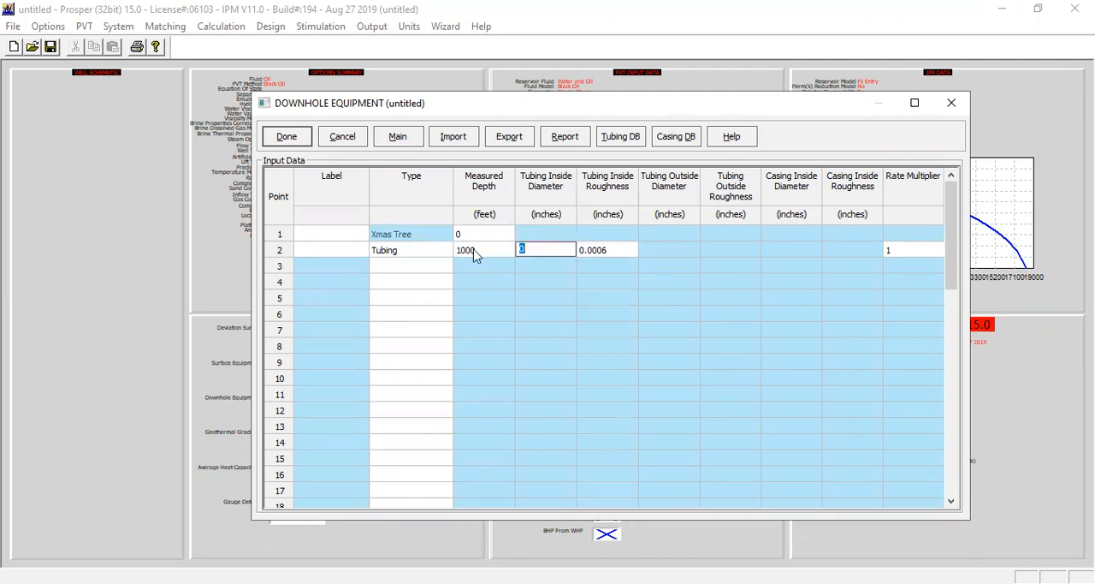
pyautogui.write('4.052')
pyautogui.press('Tab')
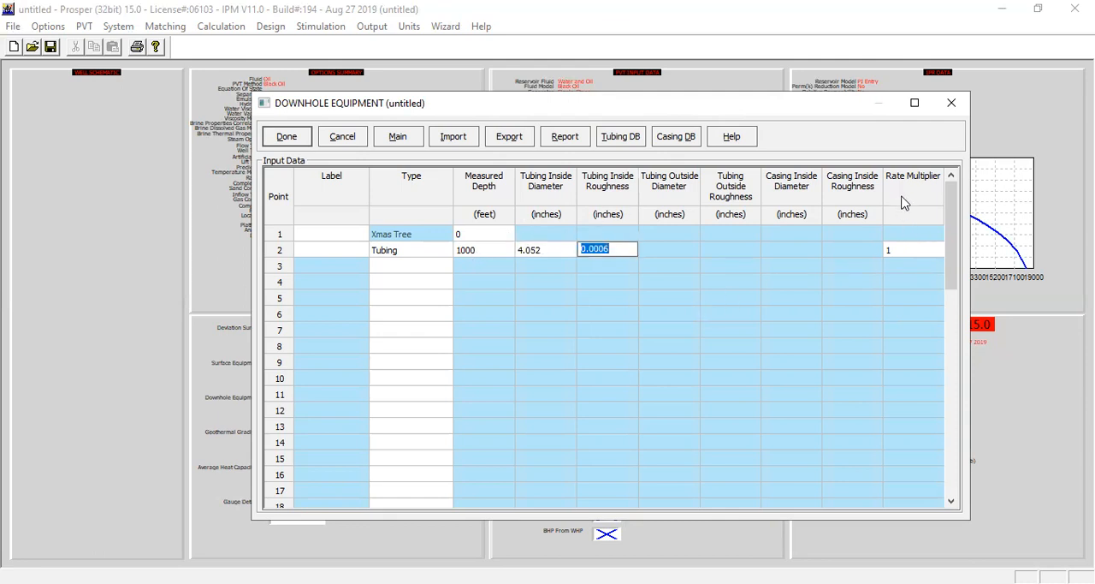
# - Add an SSSV below the first tubing section in the downhole equipment, with a 3.72 inch inside diameter
pyautogui.click(443, 271)
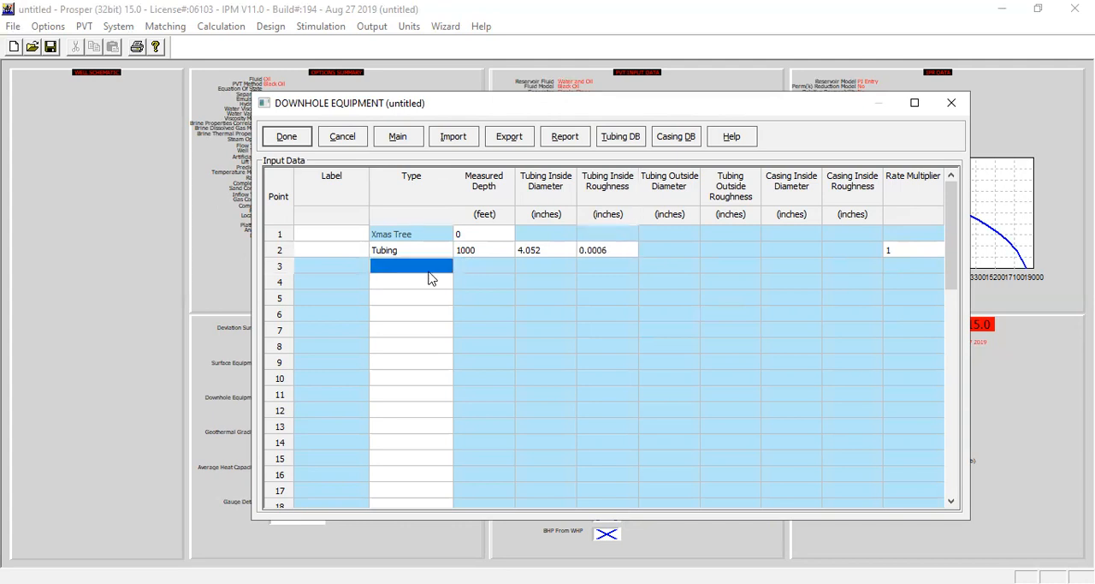
pyautogui.click(444, 267)
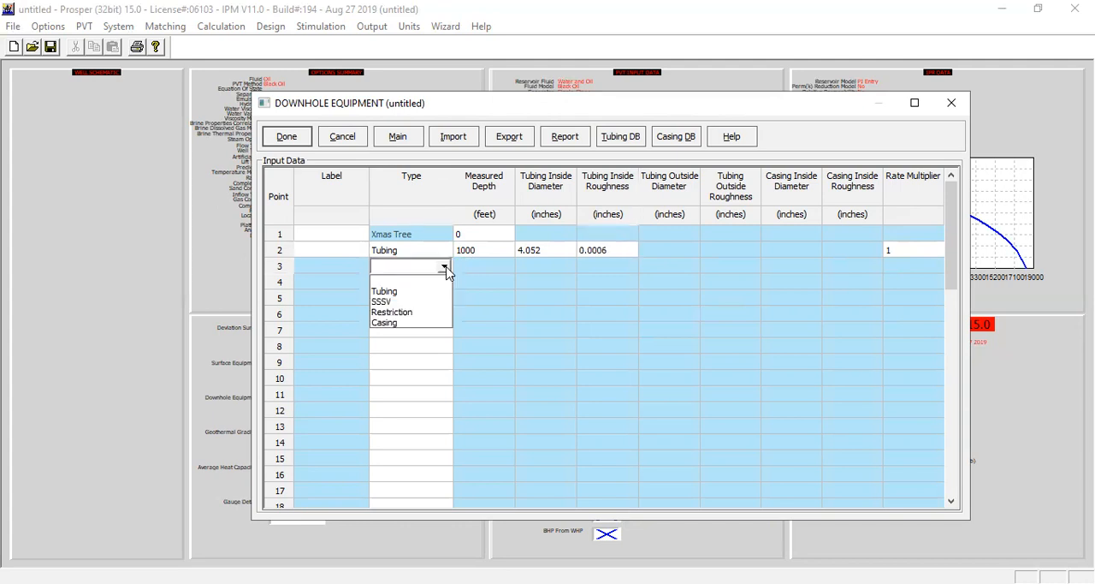
pyautogui.click(408, 304)
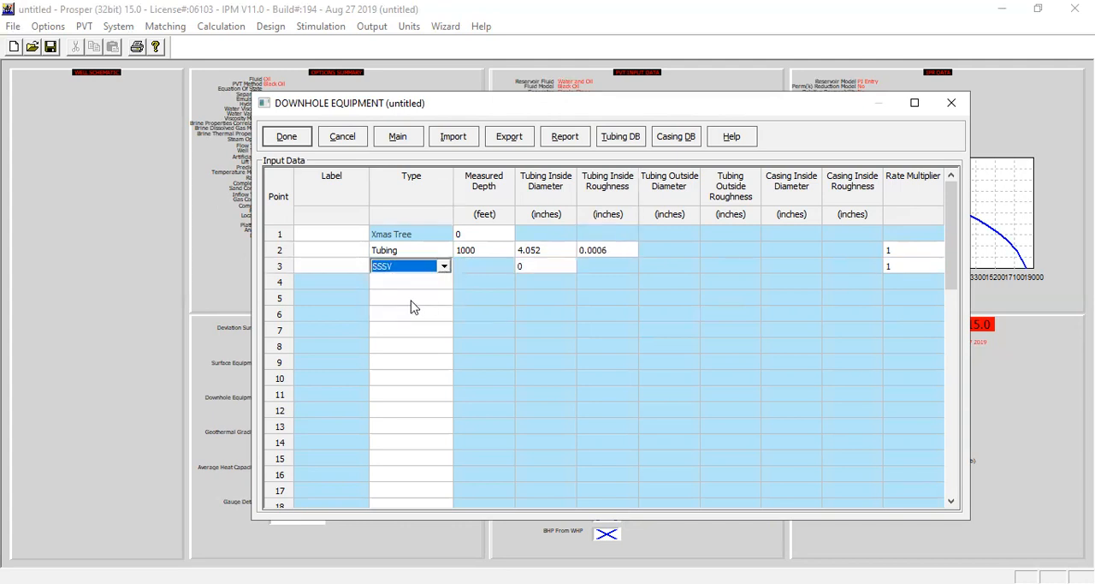
pyautogui.click(532, 267)
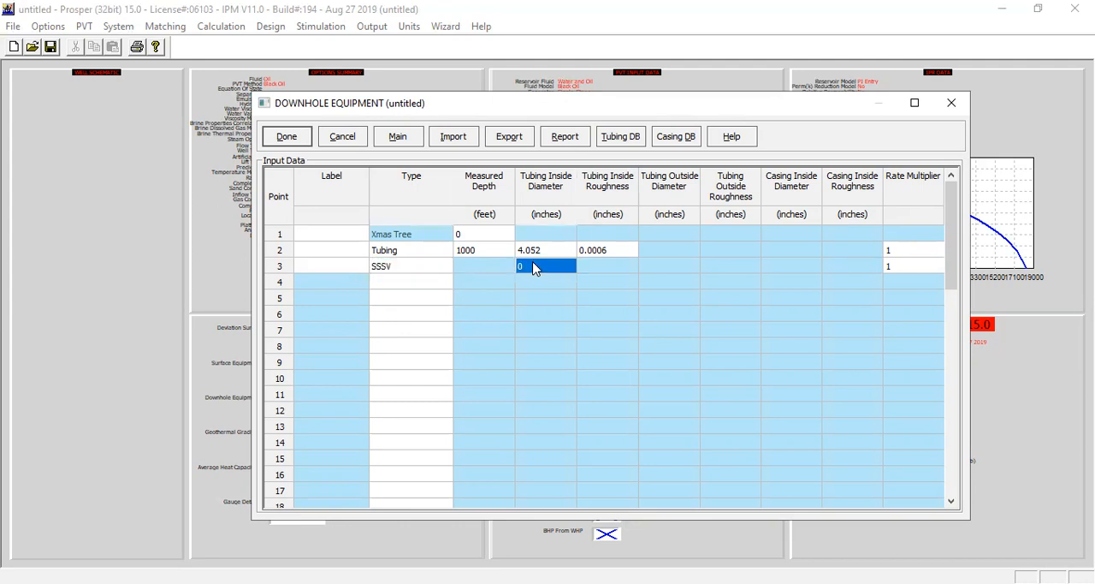
pyautogui.write('3.72')
pyautogui.click(909, 266)
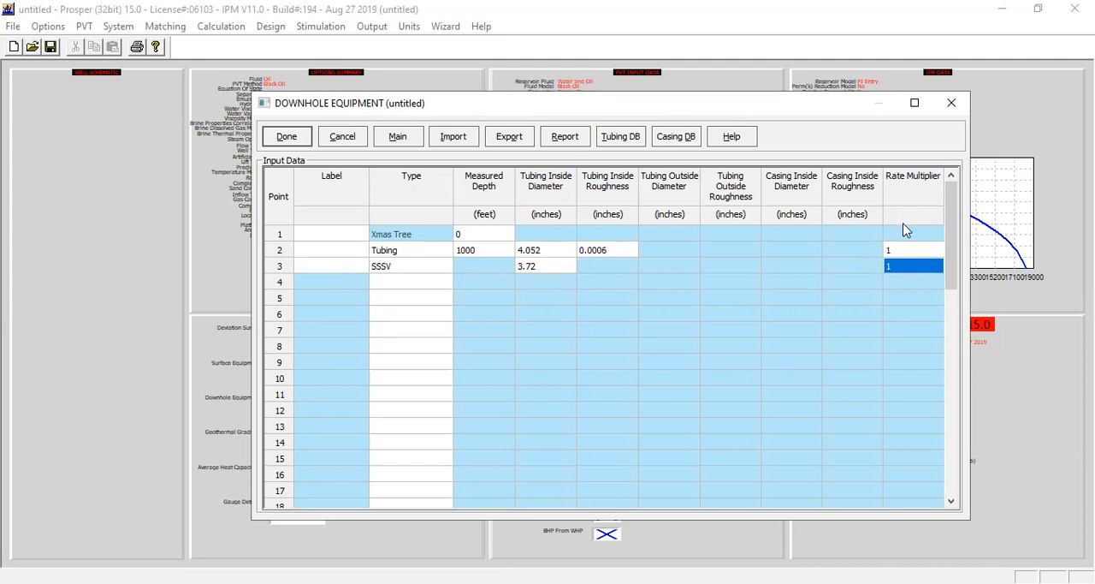
# - Add a tubing section below the SSSV, to 9000 feet measured depth with a 4.052 inch inside diameter
pyautogui.click(414, 286)
pyautogui.click(445, 284)
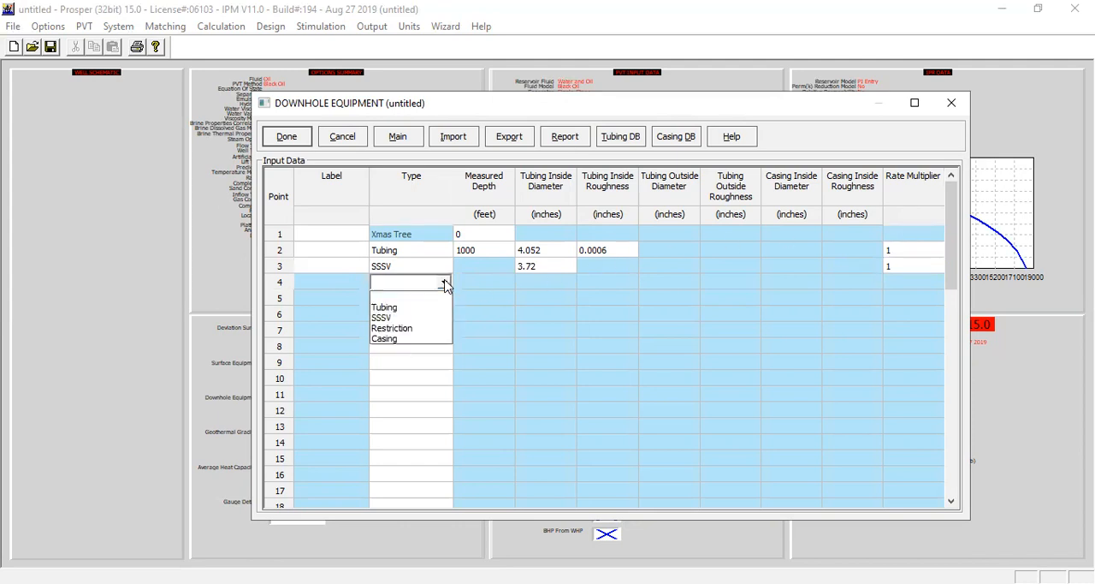
pyautogui.click(416, 307)
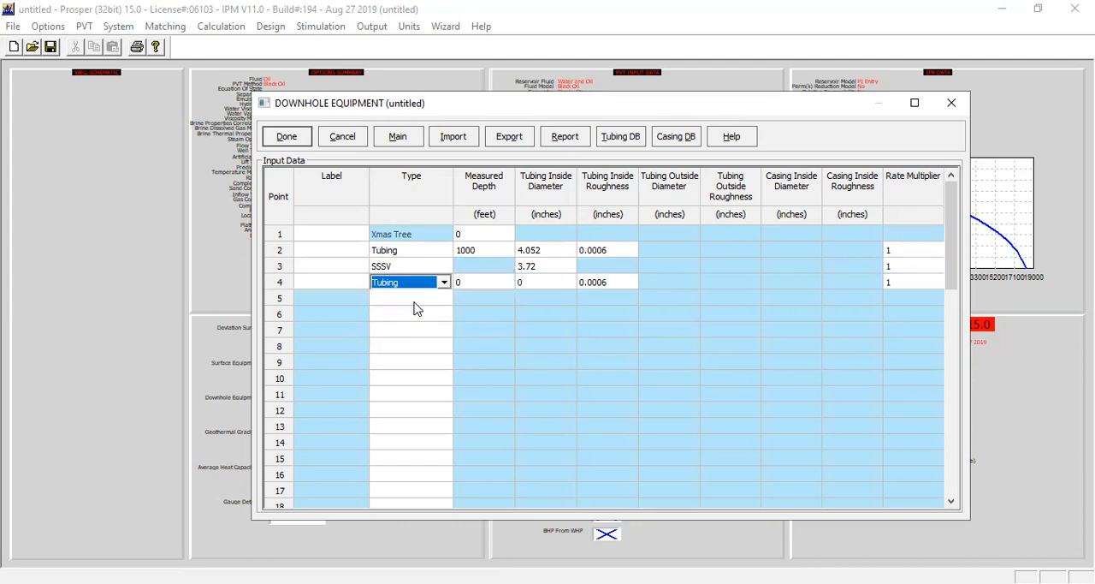
pyautogui.click(484, 284)
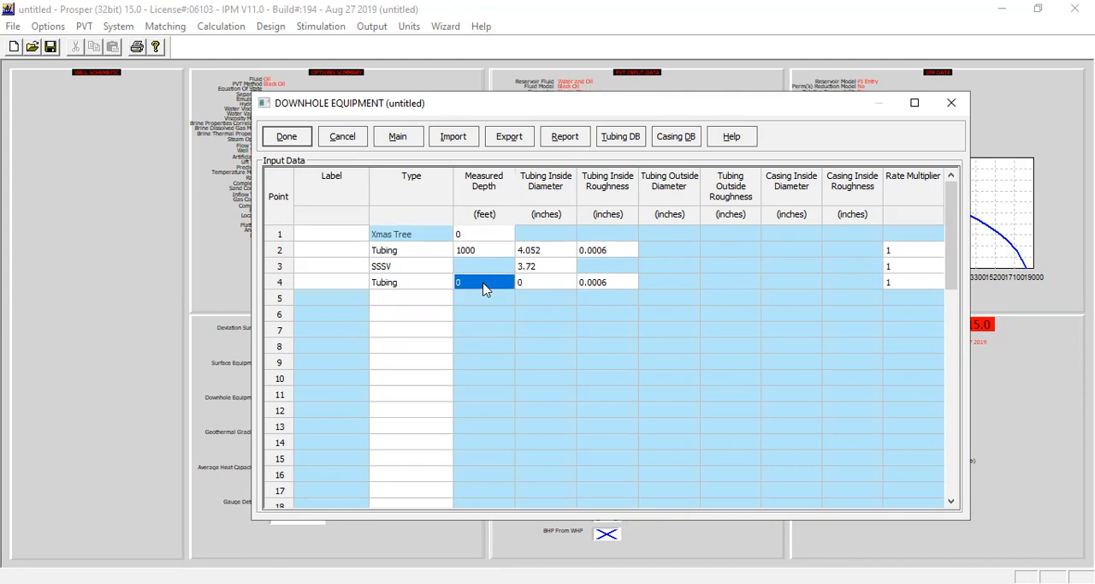
pyautogui.write('9000')
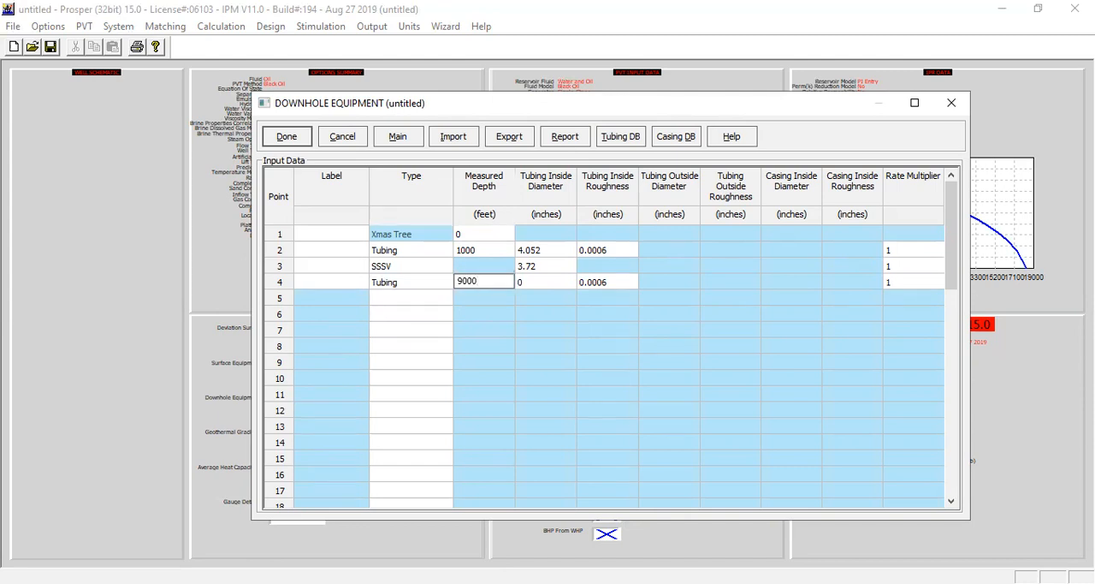
pyautogui.click(545, 287)
pyautogui.write('4.052')
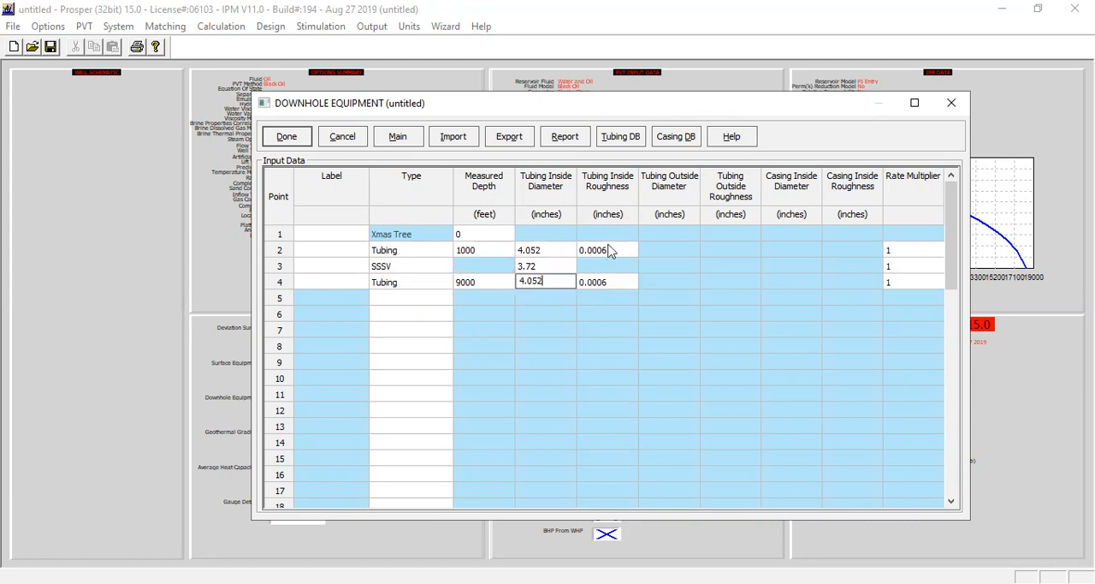
# - Add casing as point 5, to 9275 feet measured depth with a 6.4 inch inside diameter, and accept the downhole equipment
pyautogui.click(390, 305)
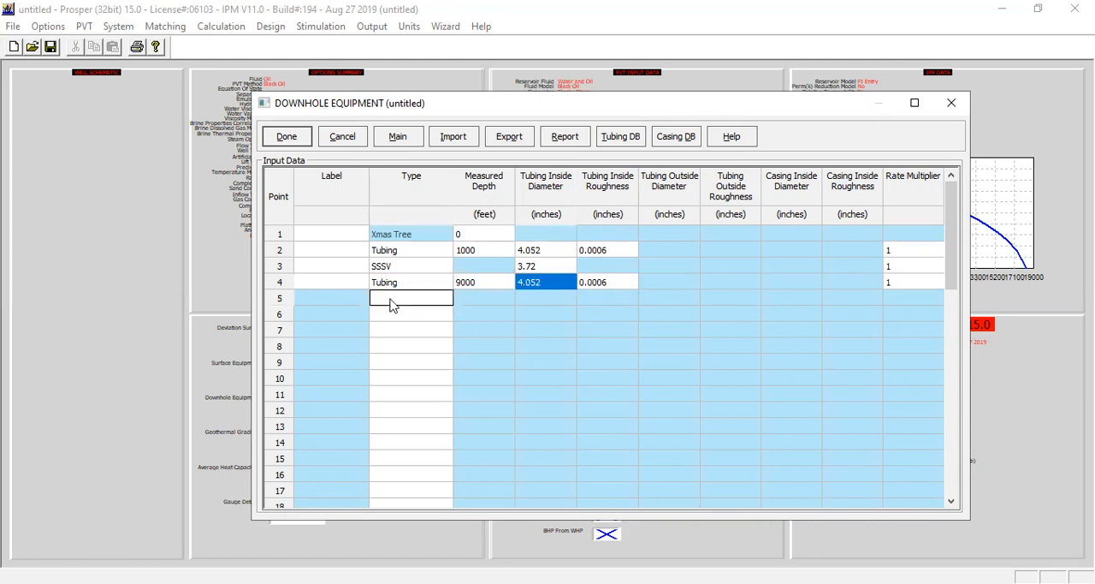
pyautogui.click(443, 299)
pyautogui.click(400, 356)
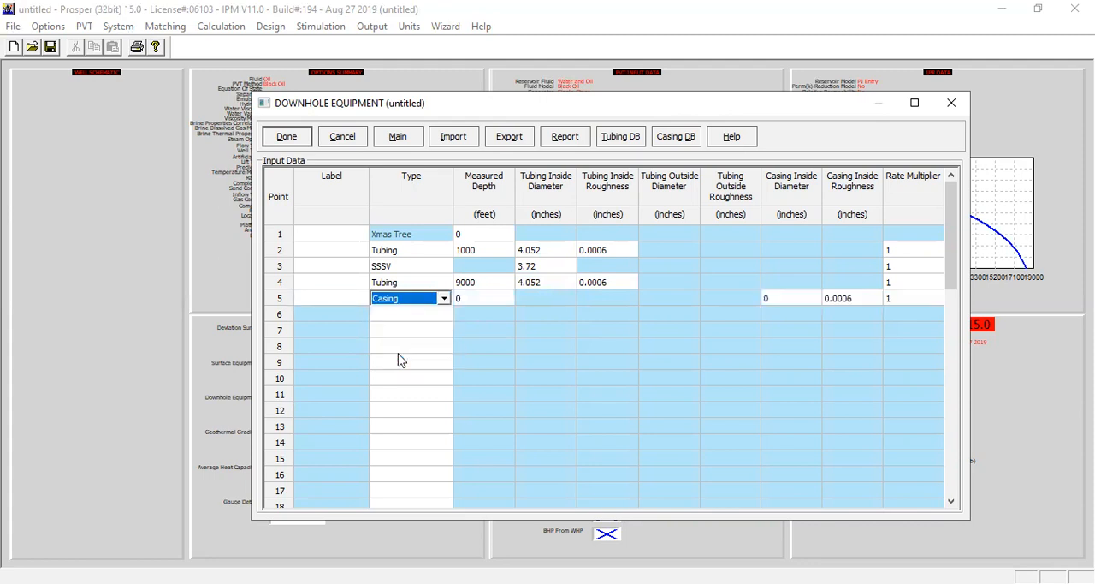
pyautogui.click(492, 301)
pyautogui.write('9275')
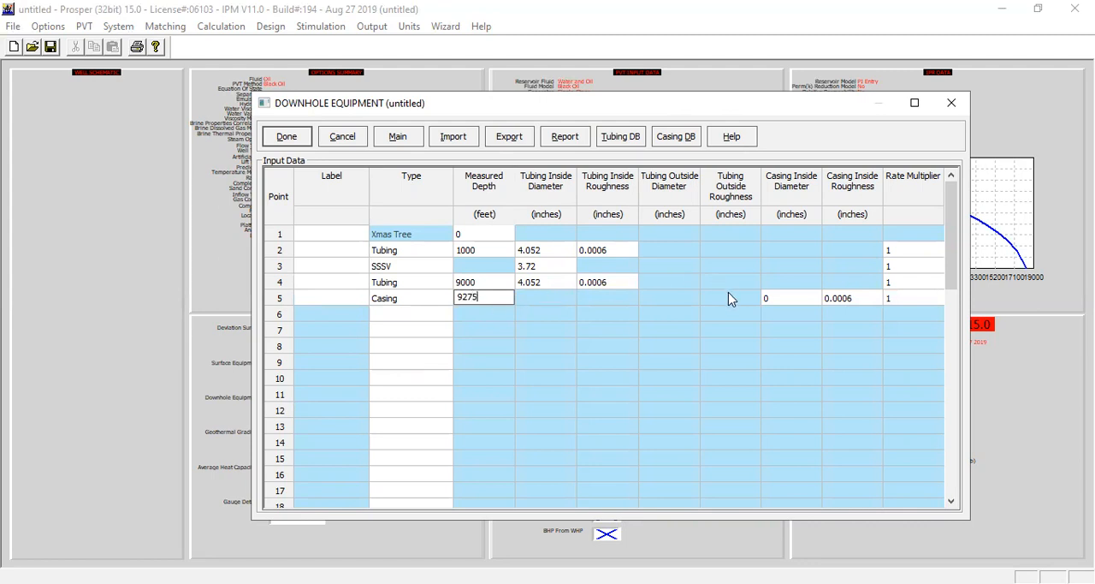
pyautogui.click(794, 299)
pyautogui.write('6.4')
pyautogui.click(395, 283)
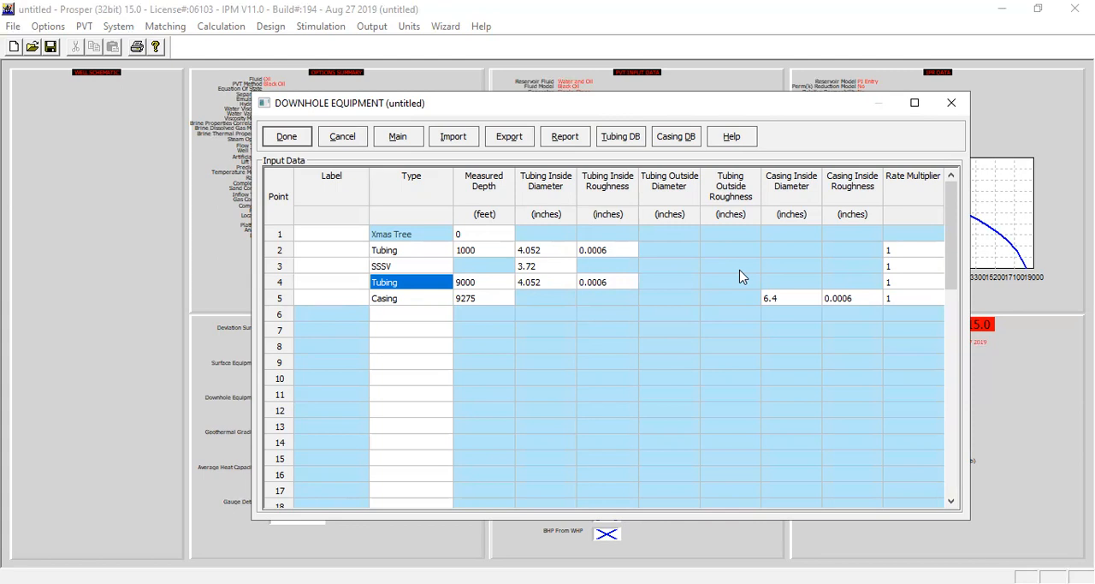
pyautogui.click(291, 141)
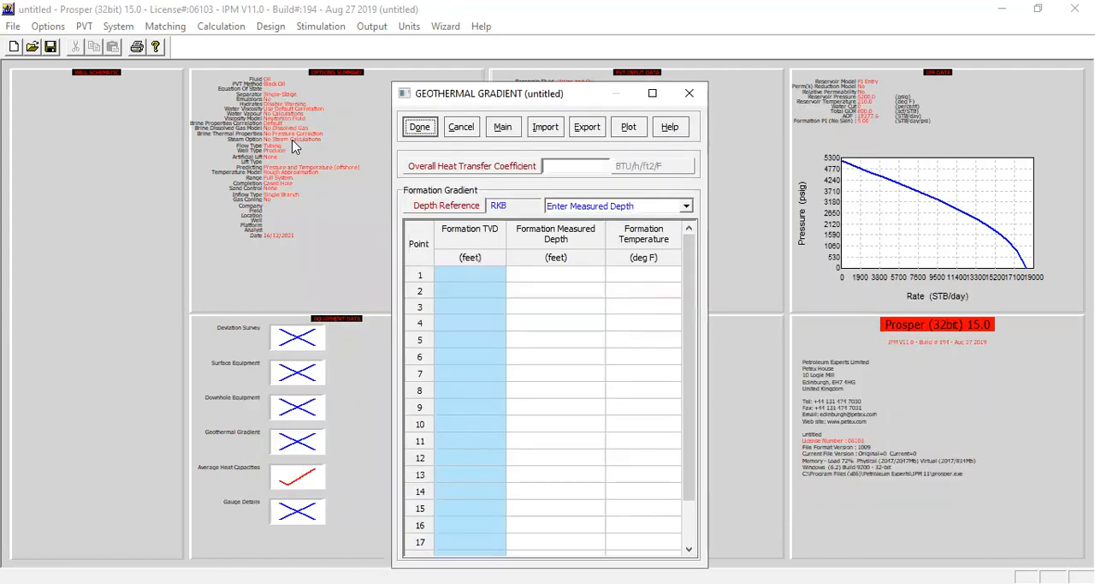
# - Enter formation temperatures of 60 deg F at 0 feet and 210 deg F at 9275 feet measured depth, with an overall heat transfer coefficient of 8
pyautogui.click(539, 276)
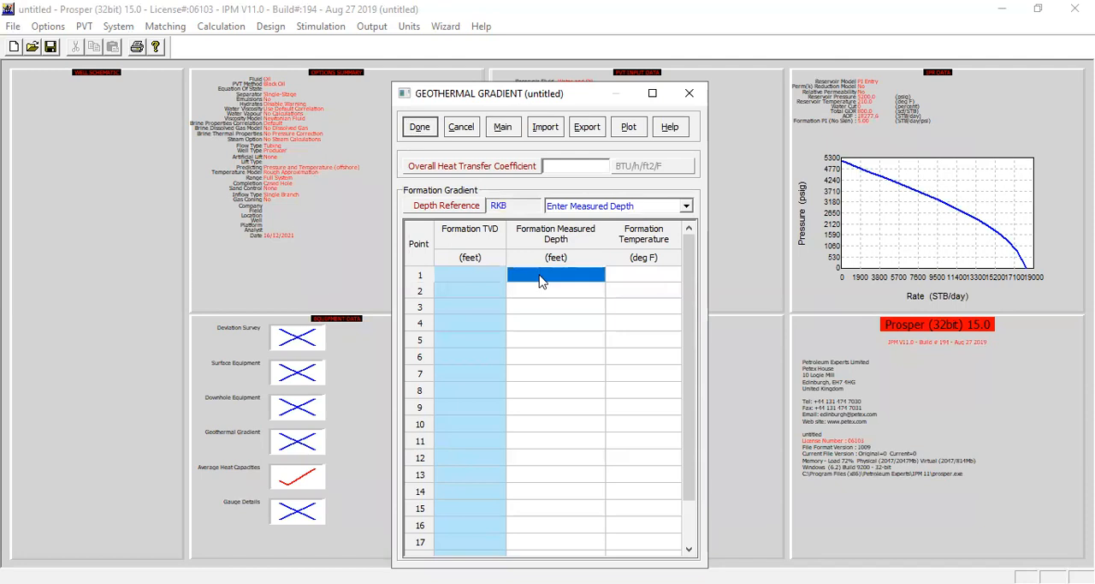
pyautogui.write('0')
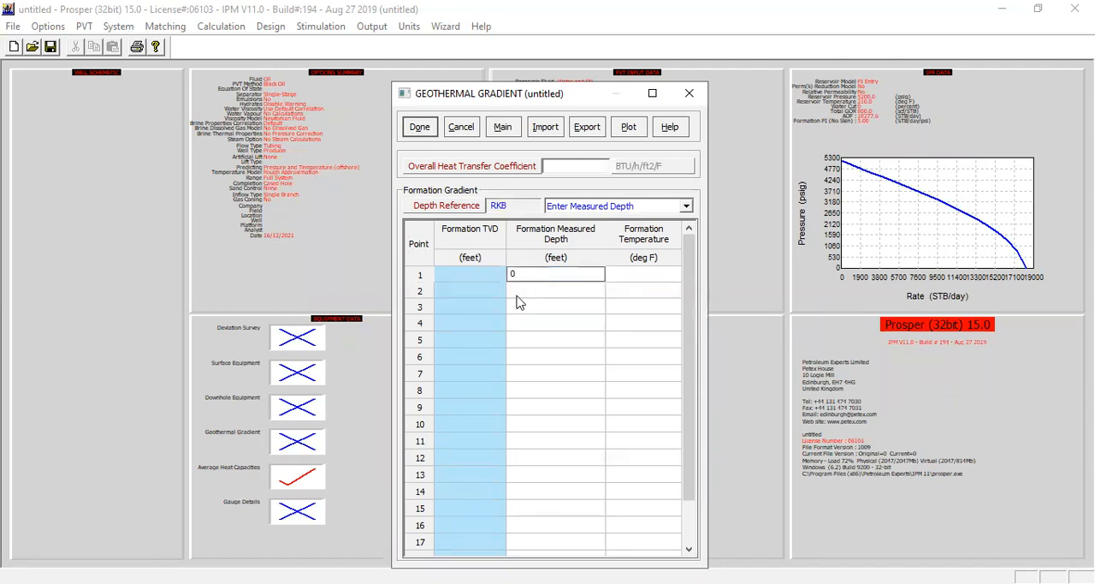
pyautogui.click(634, 275)
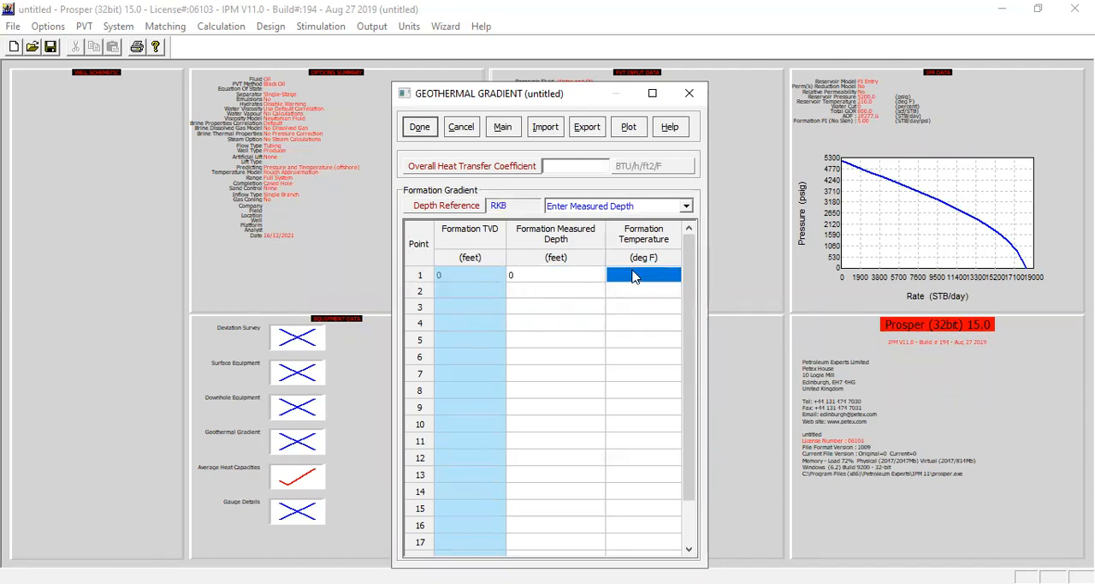
pyautogui.write('60')
pyautogui.click(570, 292)
pyautogui.write('9275')
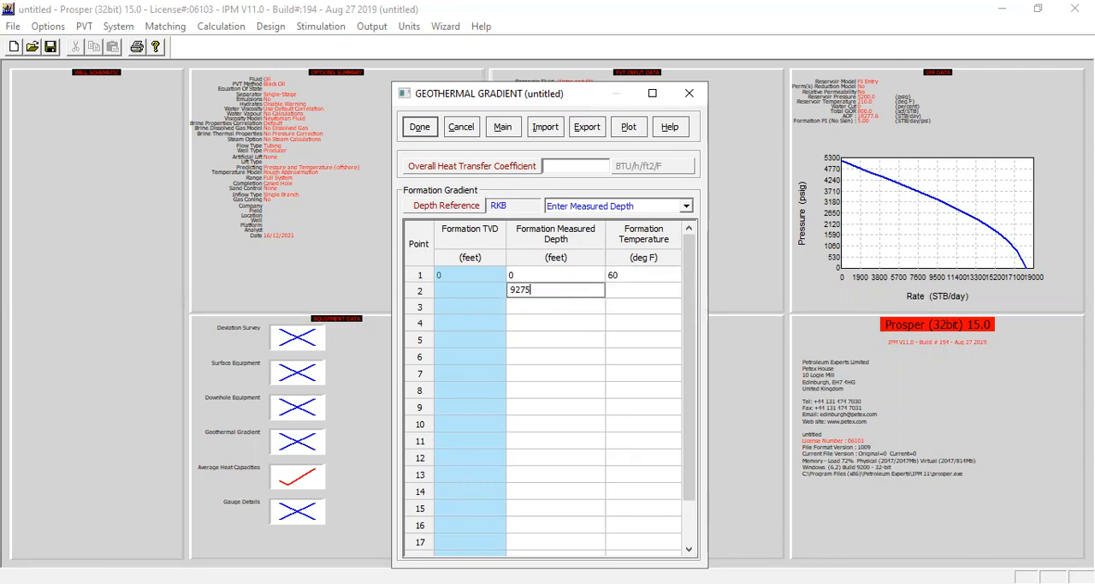
pyautogui.press('Tab')
pyautogui.write('210')
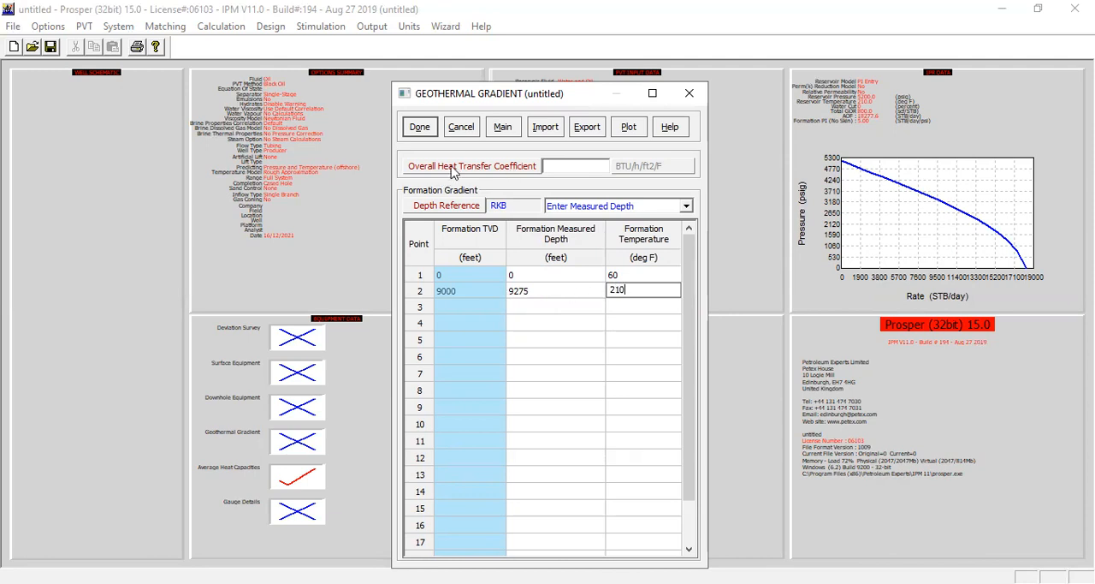
pyautogui.click(569, 166)
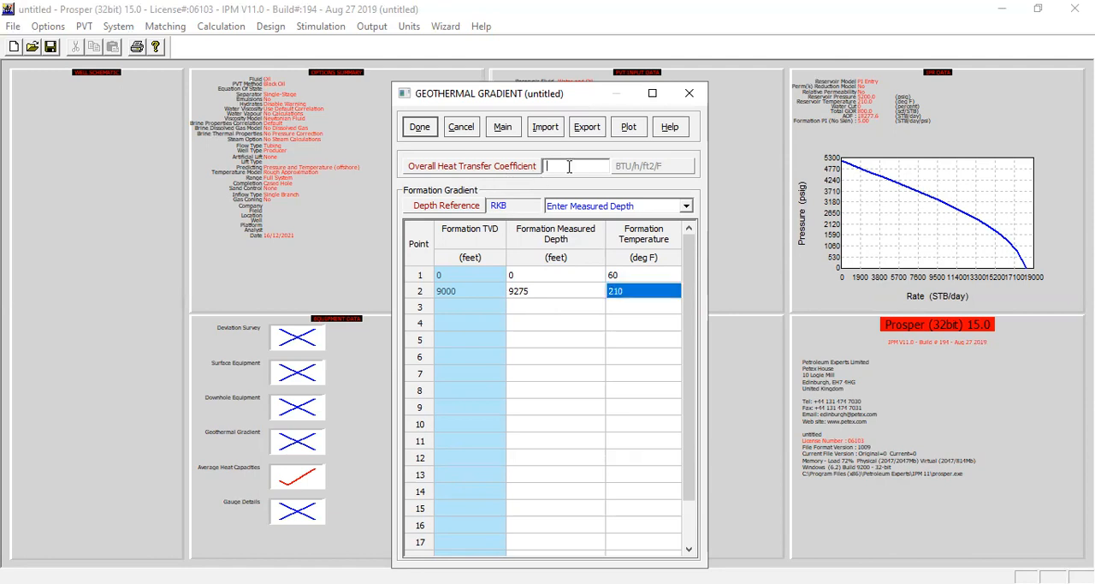
pyautogui.write('8')
# - Plot the geothermal gradient to check it, close the plot and accept the gradient and equipment data
pyautogui.click(629, 127)
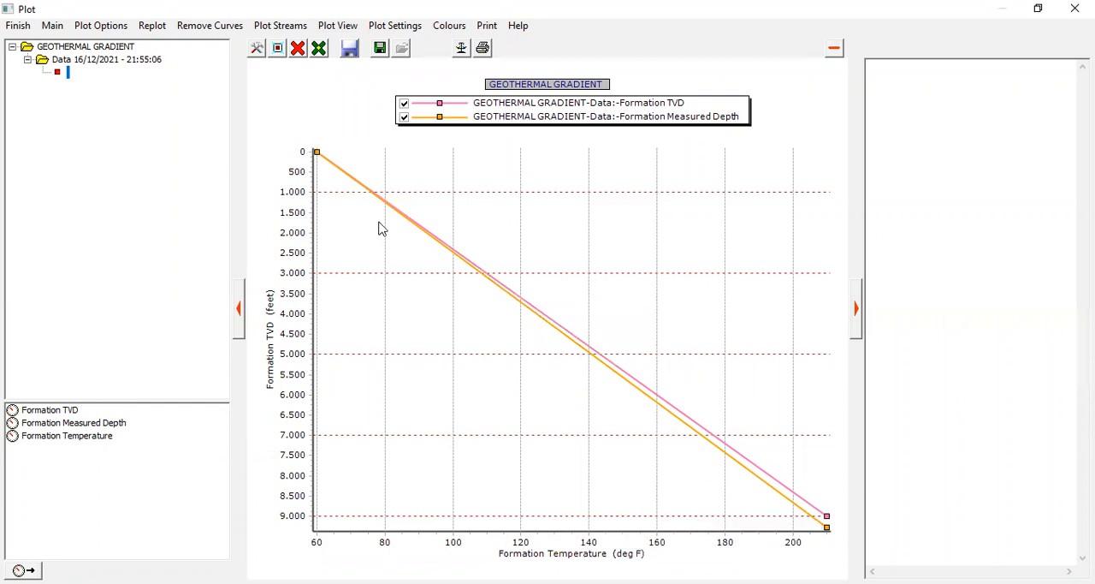
pyautogui.click(19, 27)
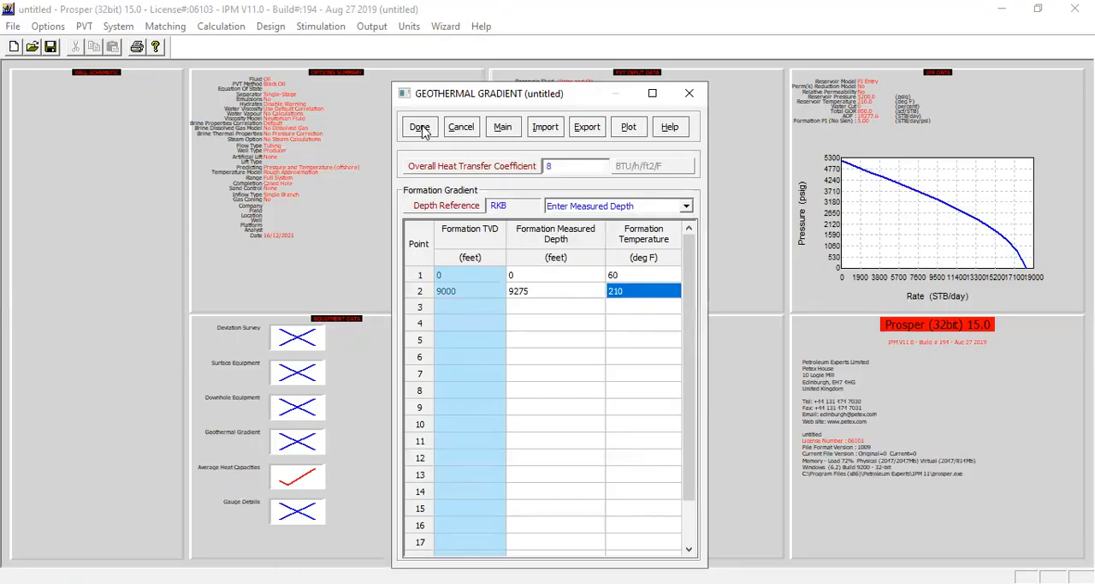
pyautogui.press('Escape')
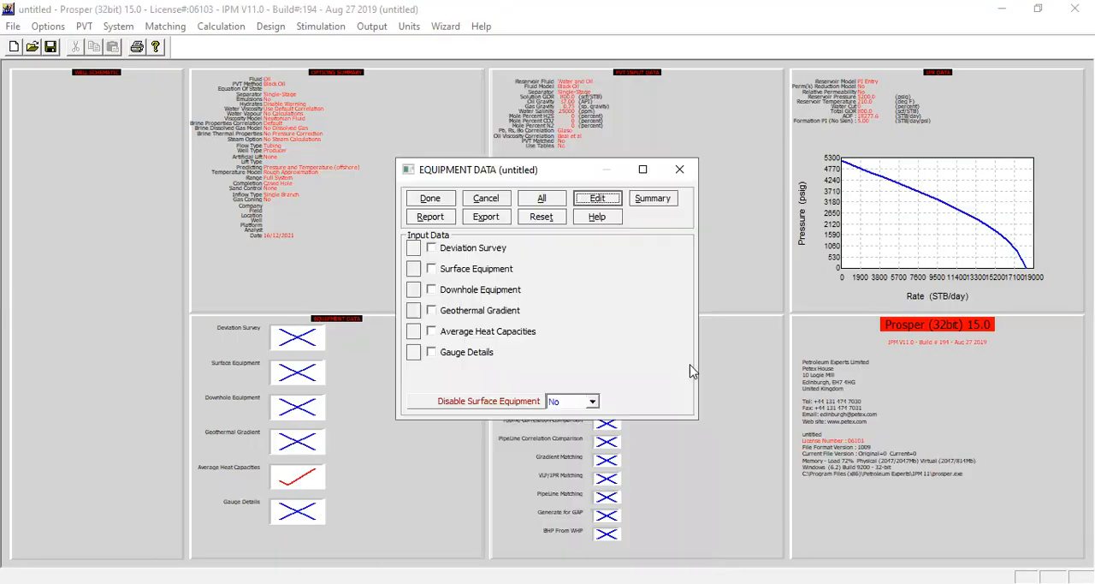
pyautogui.click(440, 203)
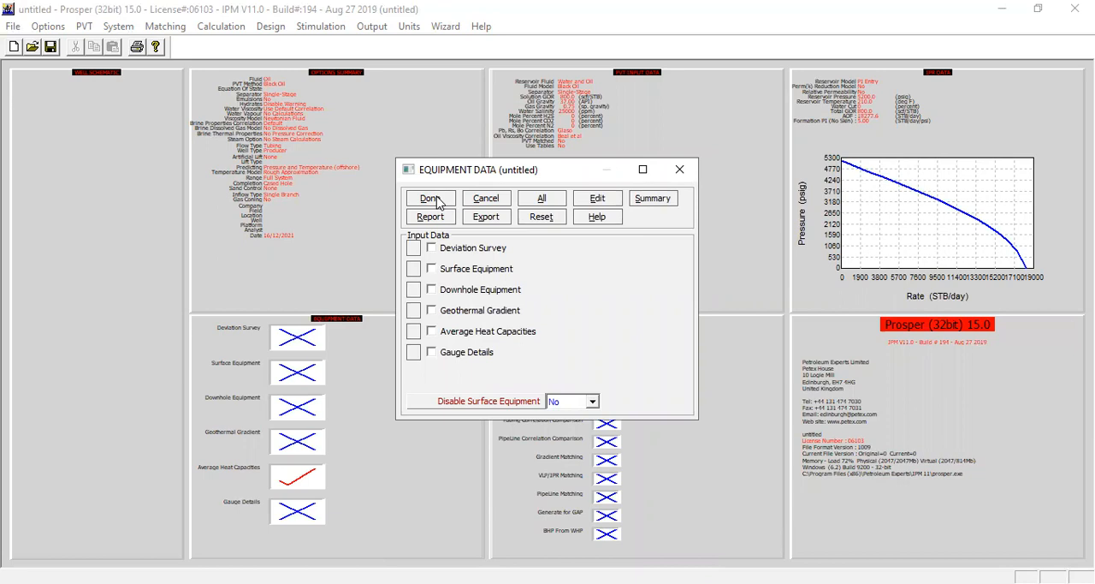